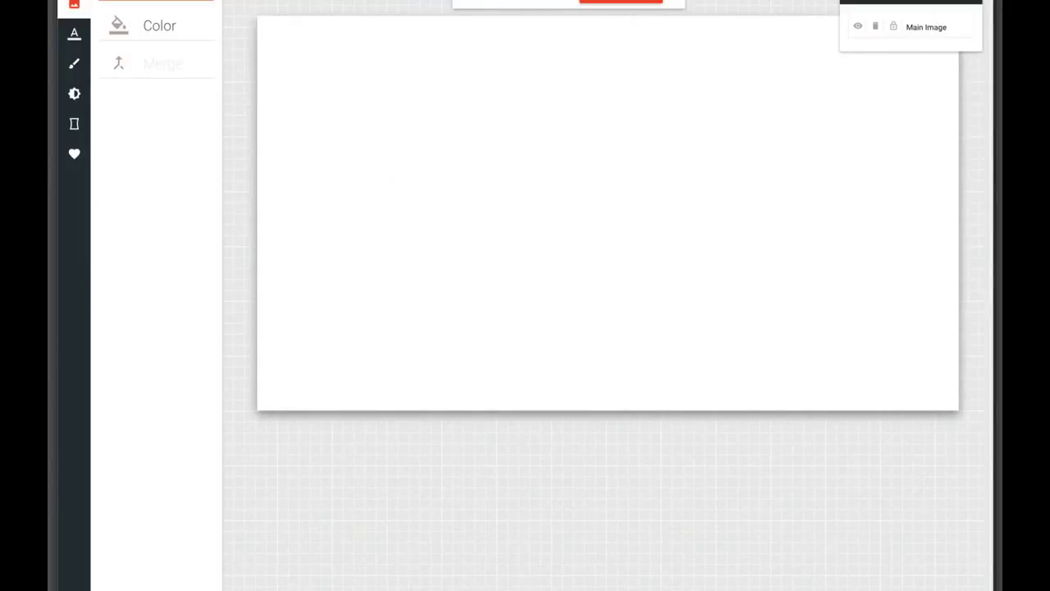
Step: Create a new blank black 1280 × 720 canvas and switch to the Text tool
click(488, 9)
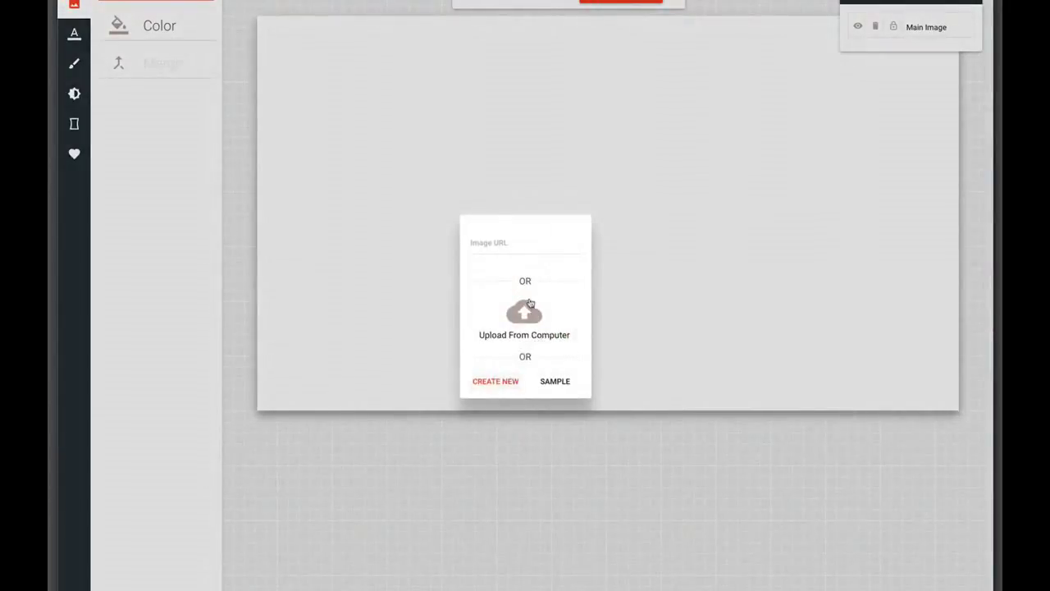
click(498, 384)
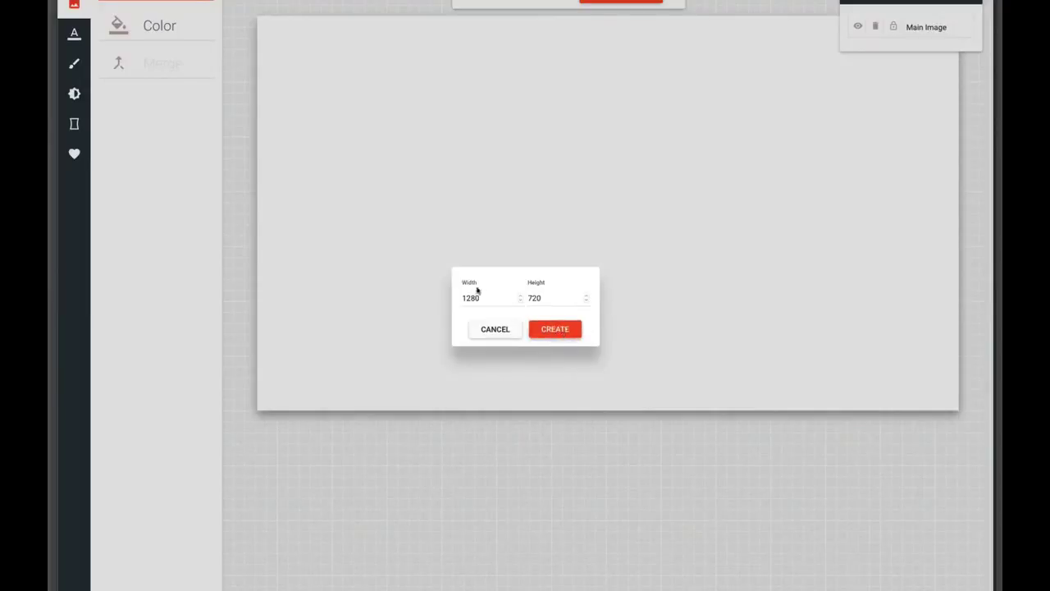
click(566, 335)
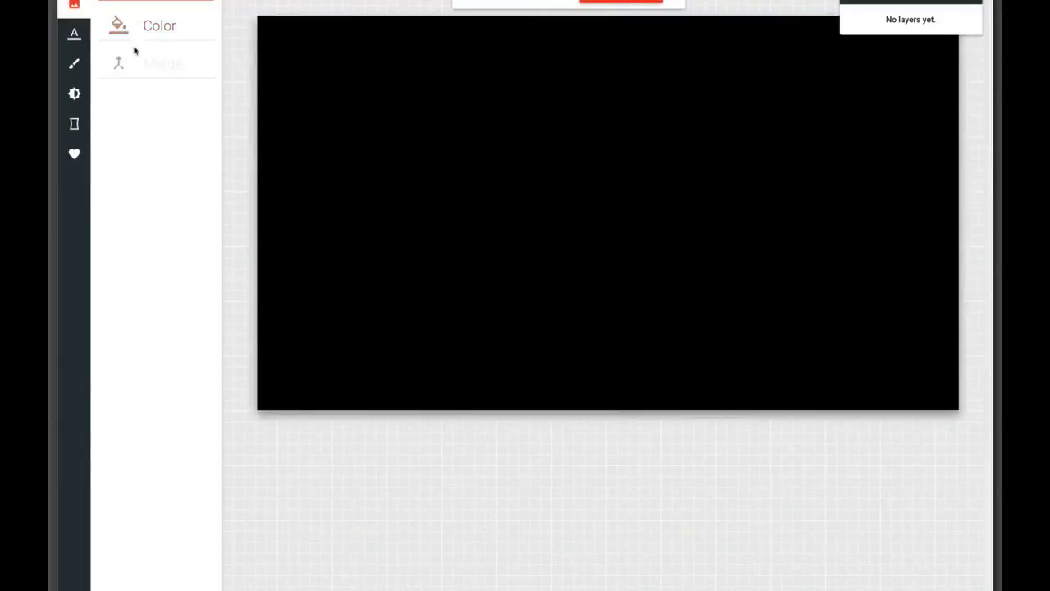
click(76, 37)
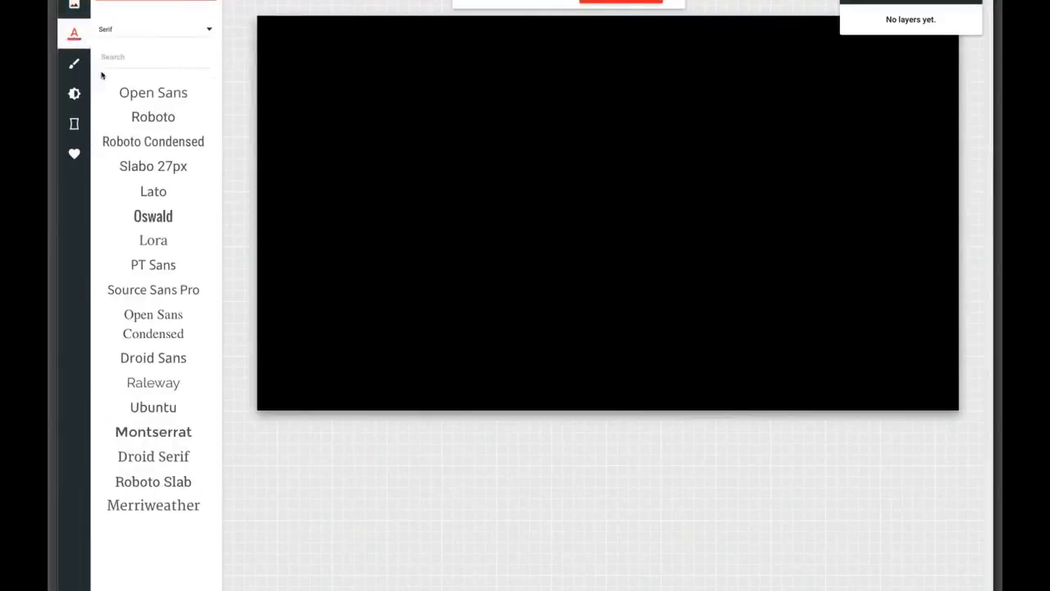
Step: Add a text box and replace its placeholder with the two-line title 'We All Know The Power / Of Entertaining People'
click(175, 294)
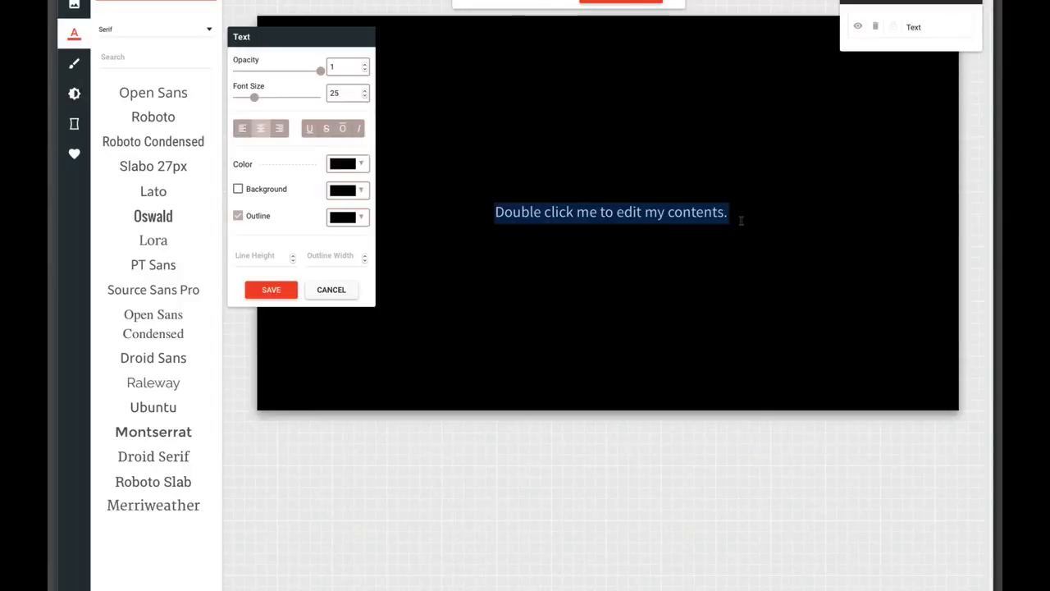
double_click(630, 211)
key(ctrl+a)
key(BackSpace)
text(Wee)
key(BackSpace)
text(All Know)
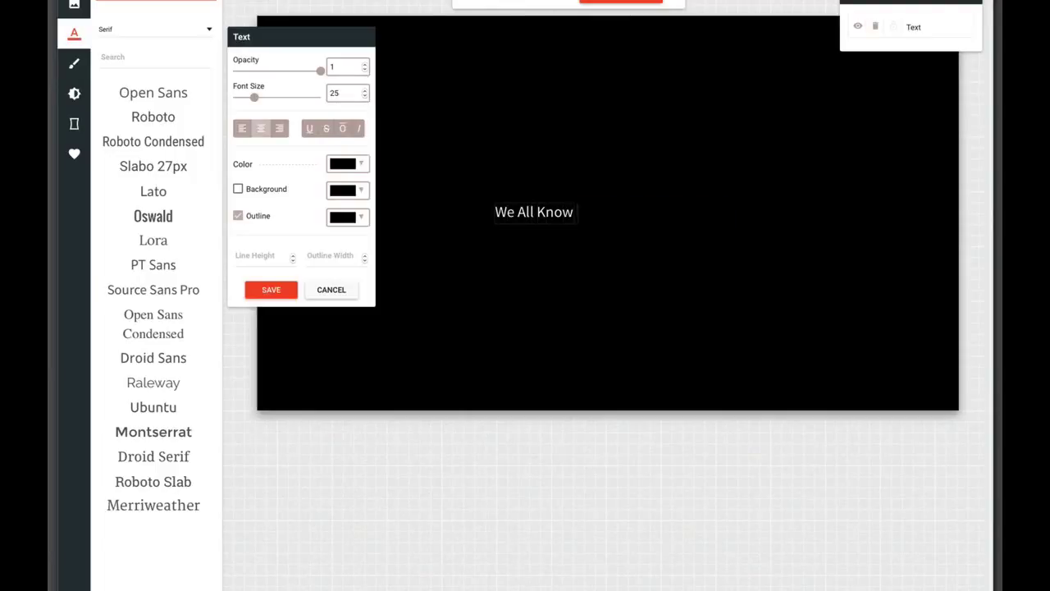
text( The Power)
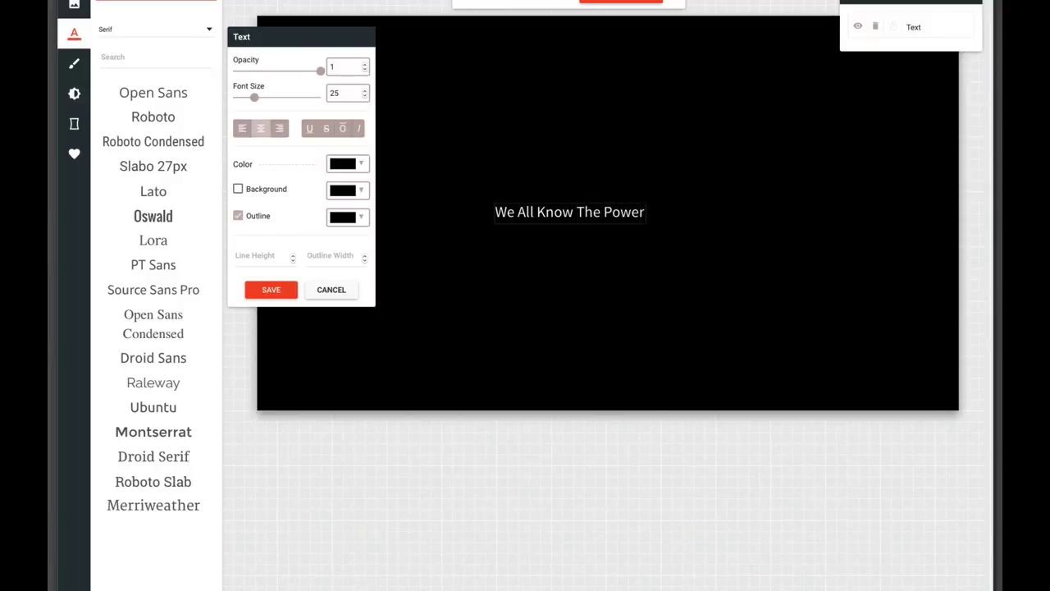
key(Return)
text(Of Enter)
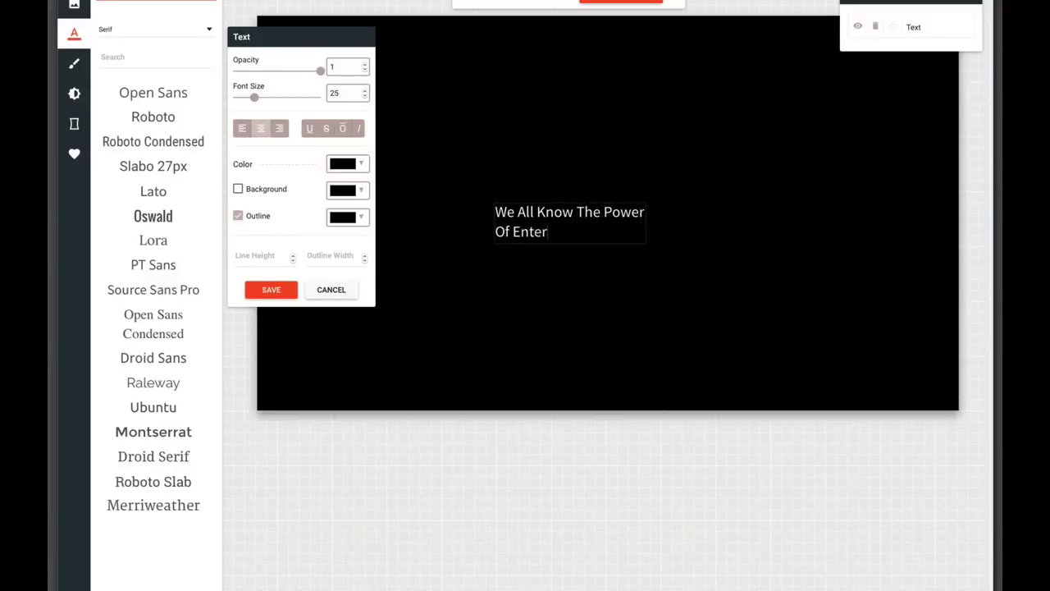
text(taining Peo)
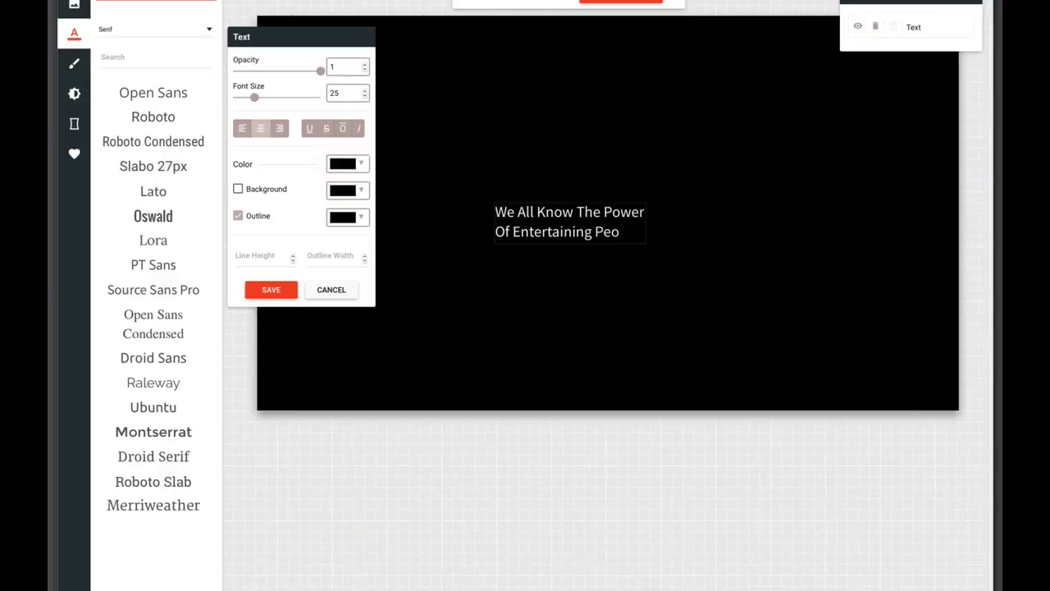
text(ple)
Step: Raise the title's font size to 67 and centre it on the slide
key(ctrl+a)
click(365, 91)
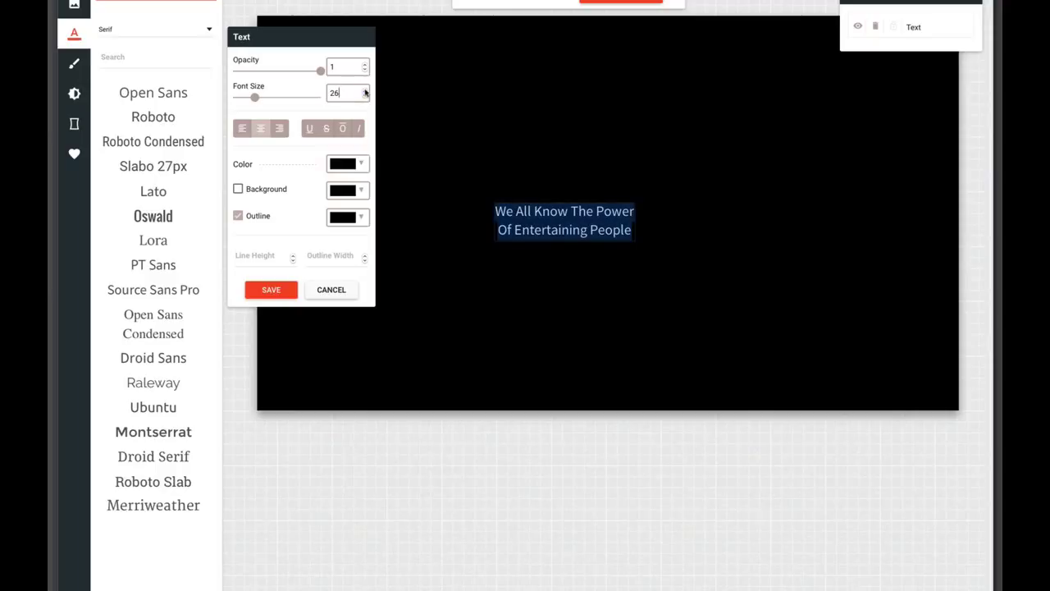
click(365, 90)
click(648, 248)
drag(648, 248, 554, 208)
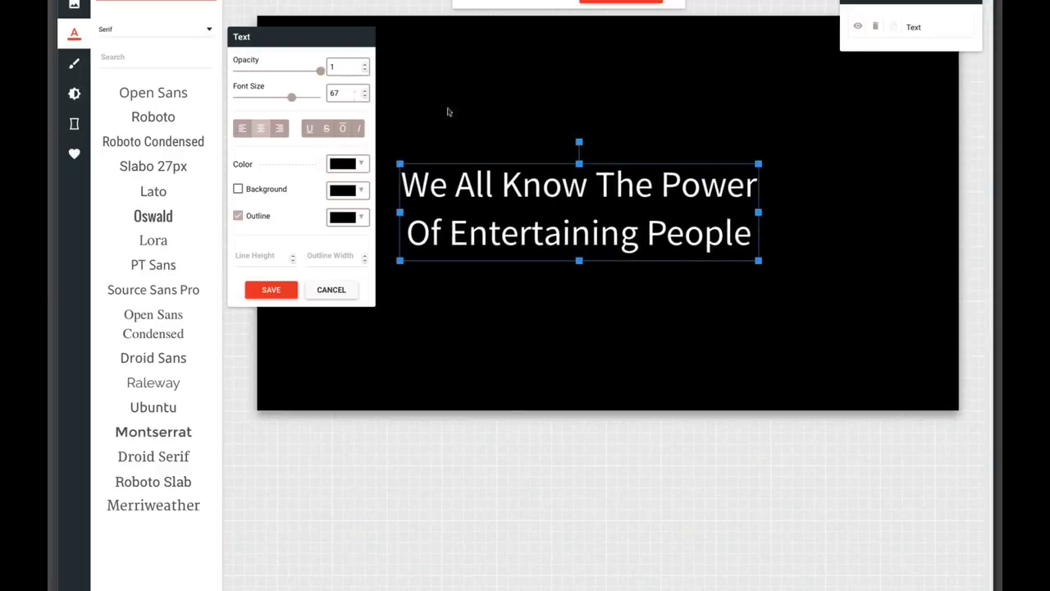
drag(648, 177, 646, 175)
drag(730, 188, 730, 189)
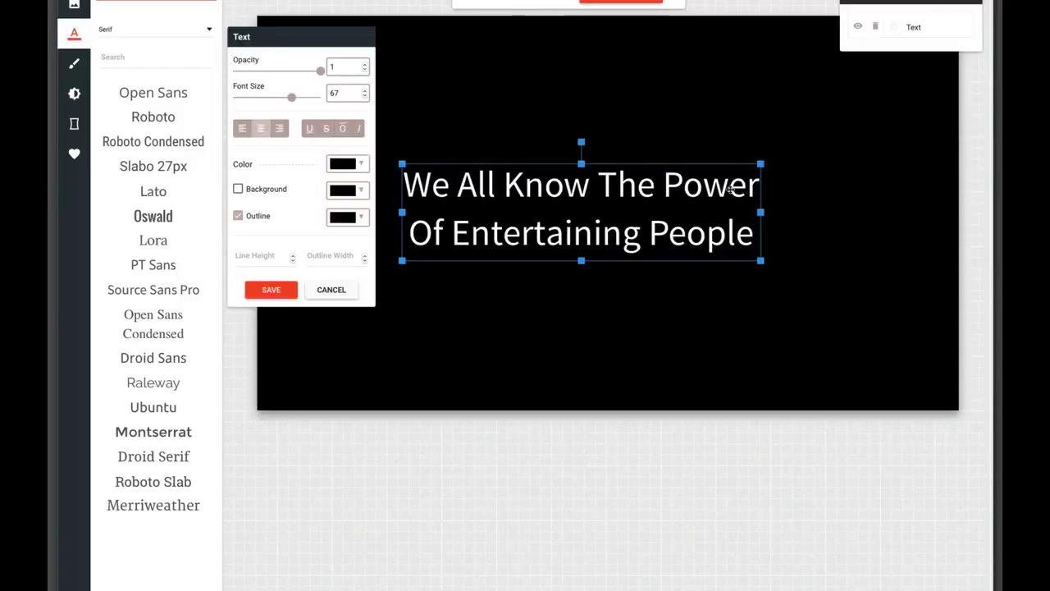
Step: Save the title slide to the timeline and begin a new slide in Slide Creator
click(267, 291)
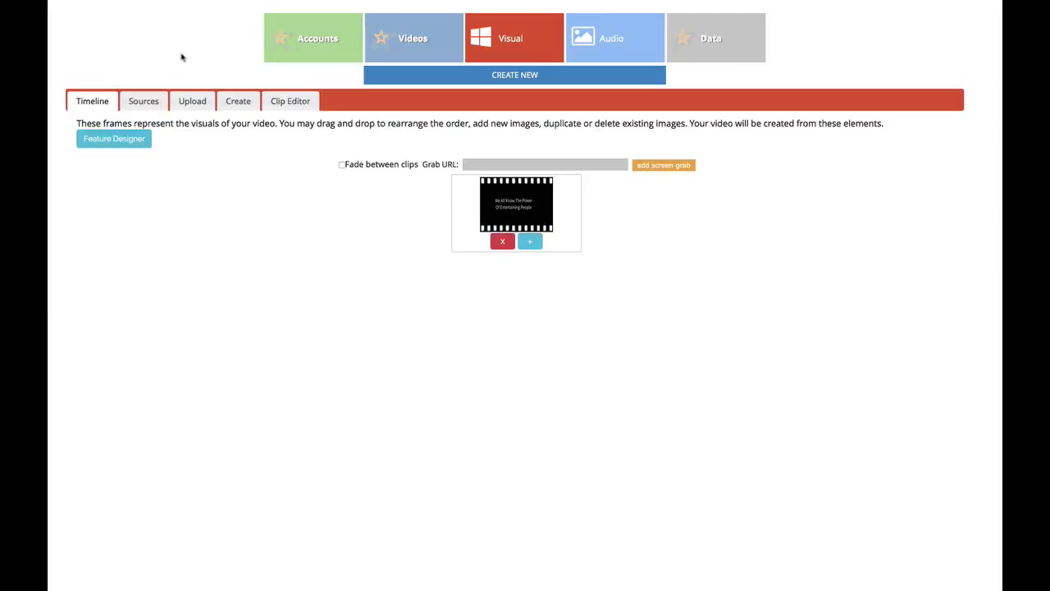
click(240, 102)
click(456, 189)
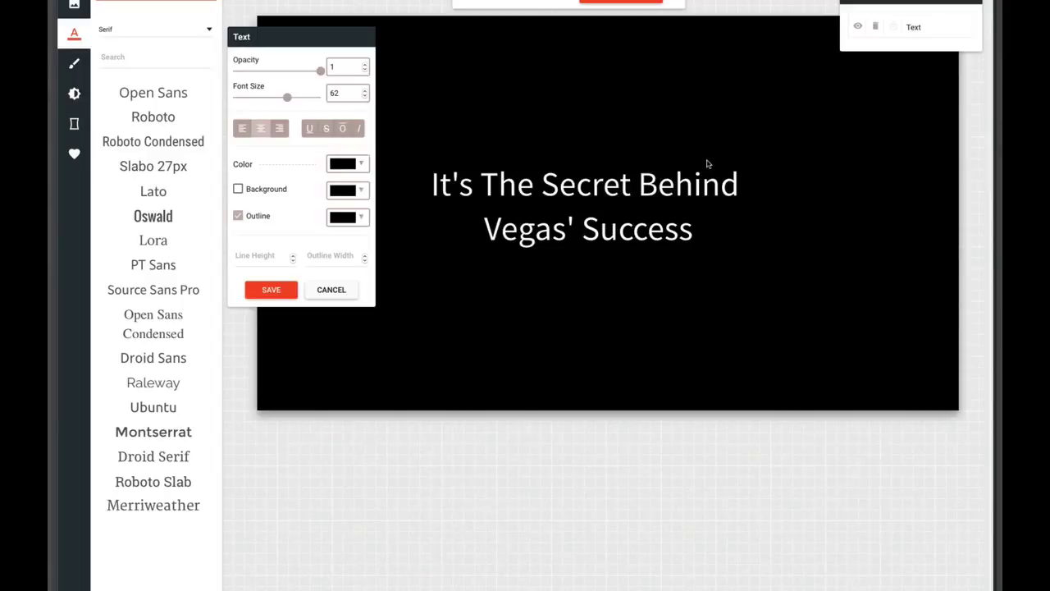
Step: Add a wide rectangle below the Vegas title with height 142 and opacity 0.7
click(707, 164)
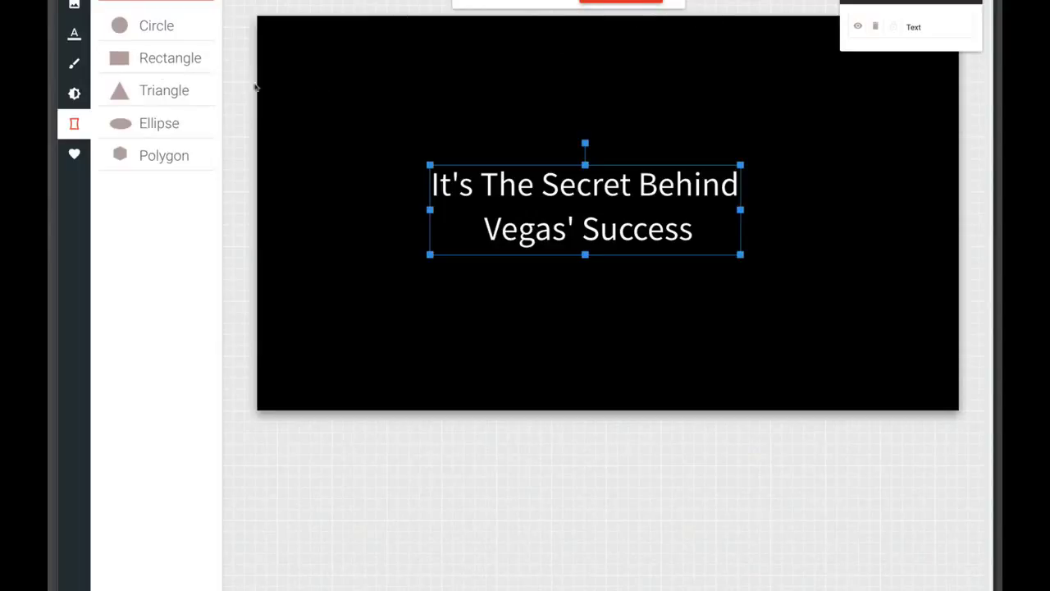
click(140, 60)
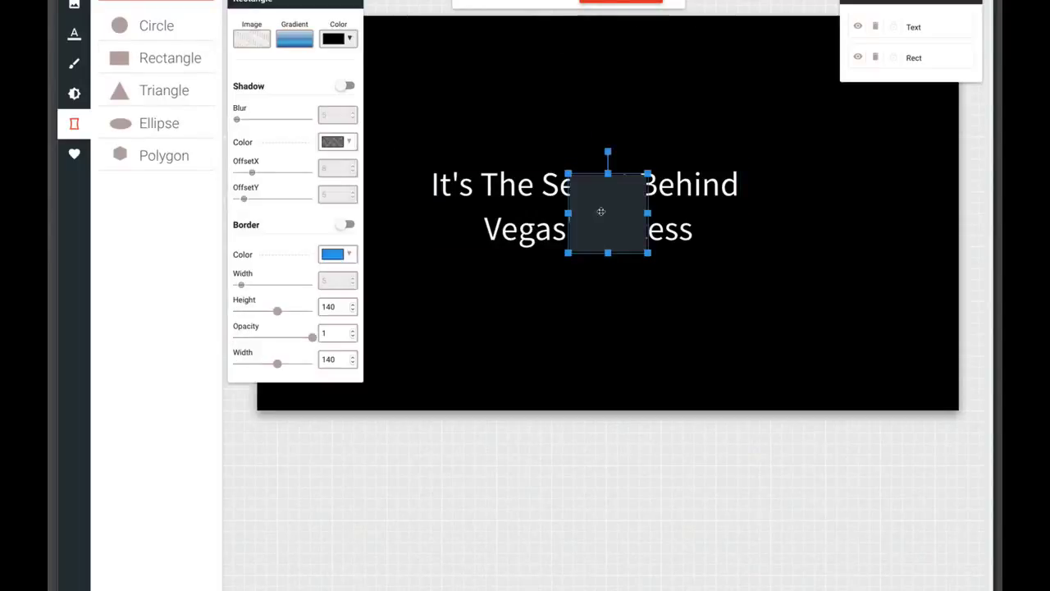
drag(600, 212, 463, 303)
drag(511, 345, 596, 285)
drag(526, 313, 743, 289)
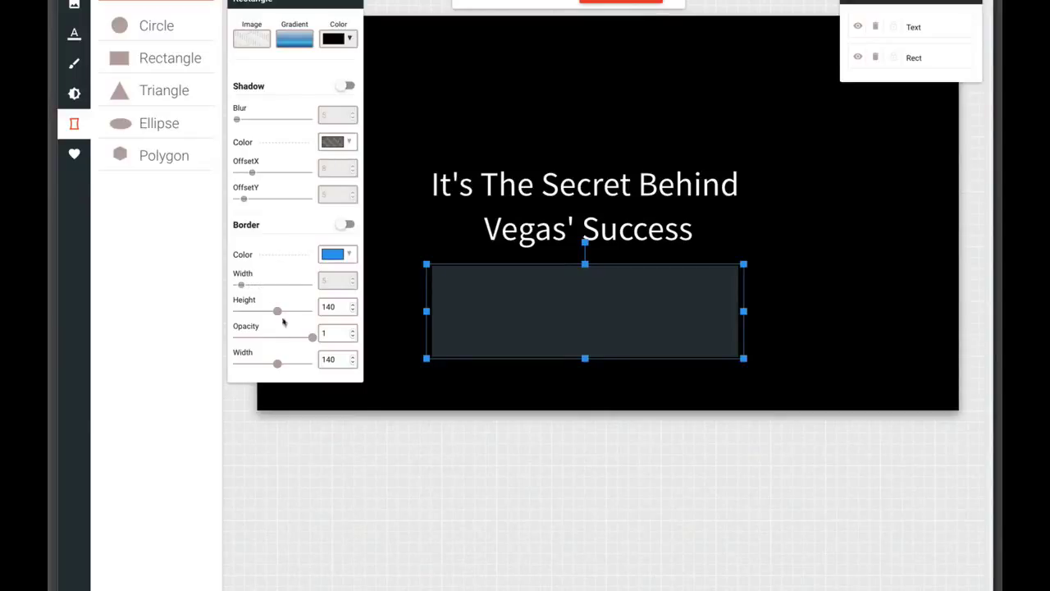
mouse_move(277, 311)
mouse_down()
mouse_move(286, 311)
mouse_move(249, 311)
mouse_move(278, 311)
mouse_up()
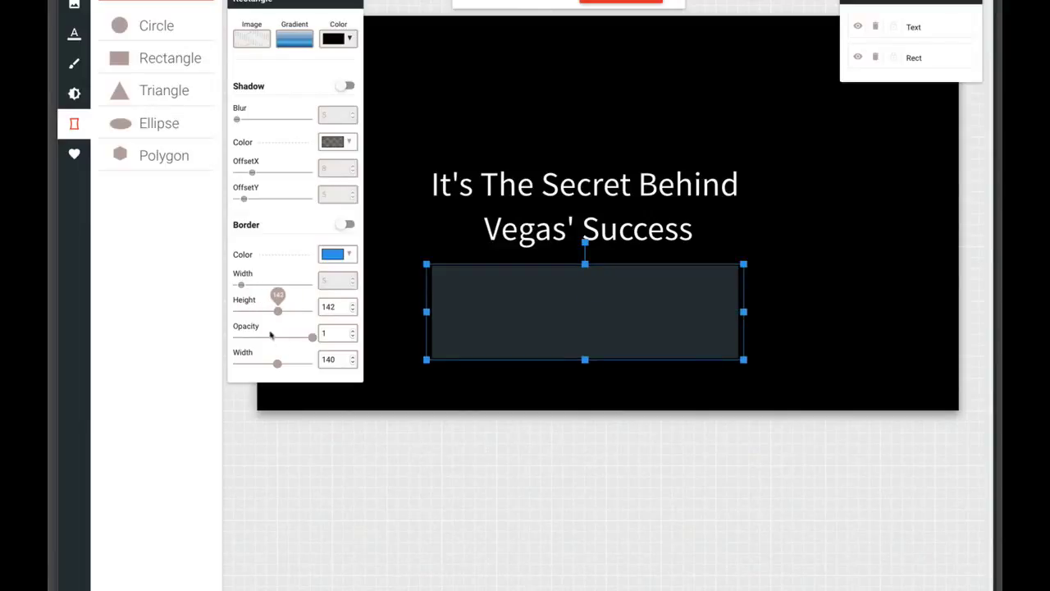
drag(313, 337, 282, 343)
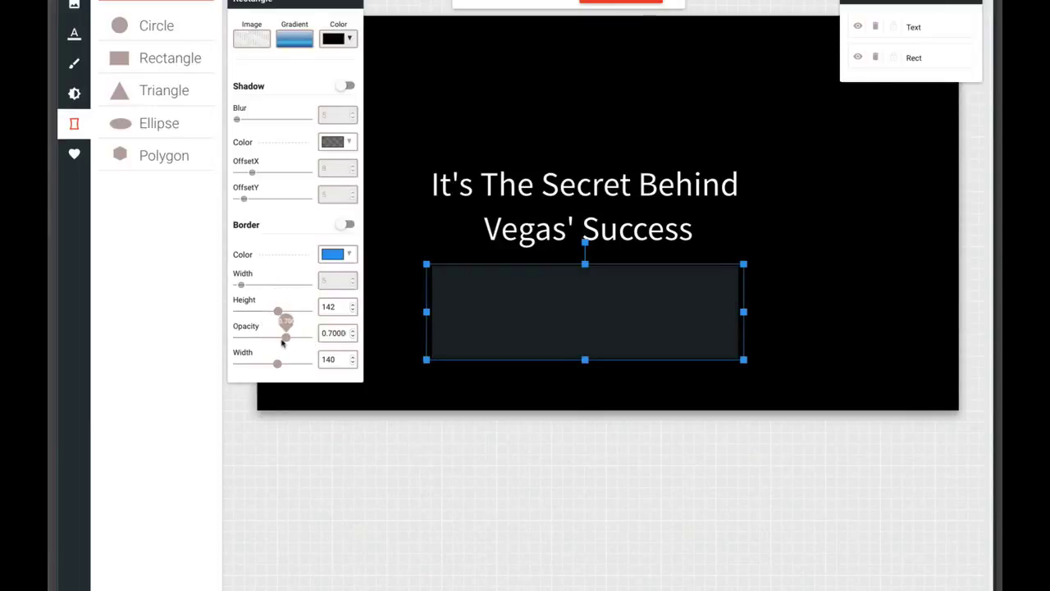
Step: Fill the rectangle with a red-yellow gradient
click(295, 39)
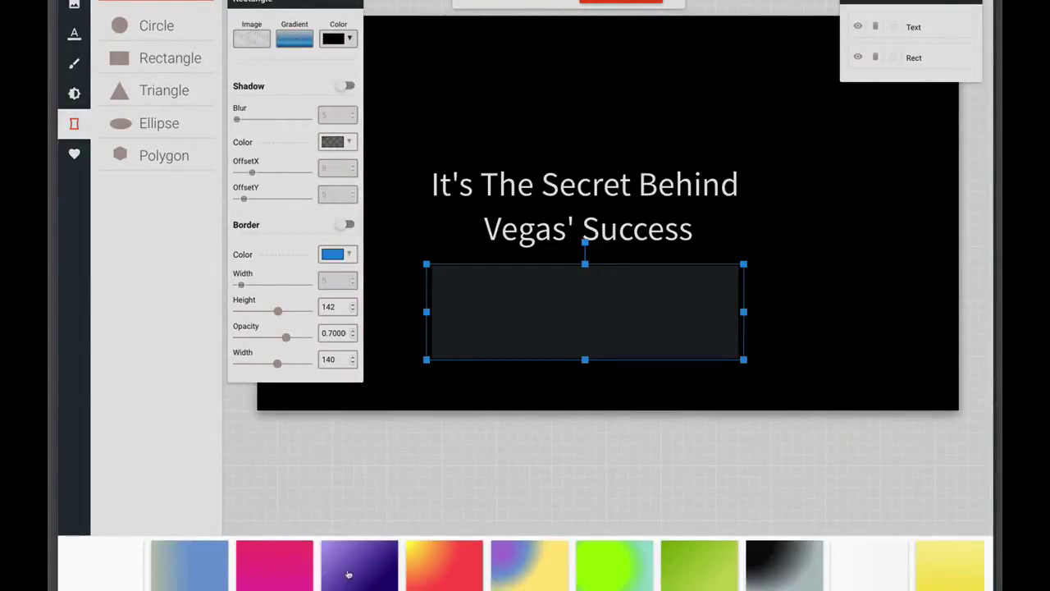
click(348, 574)
click(532, 562)
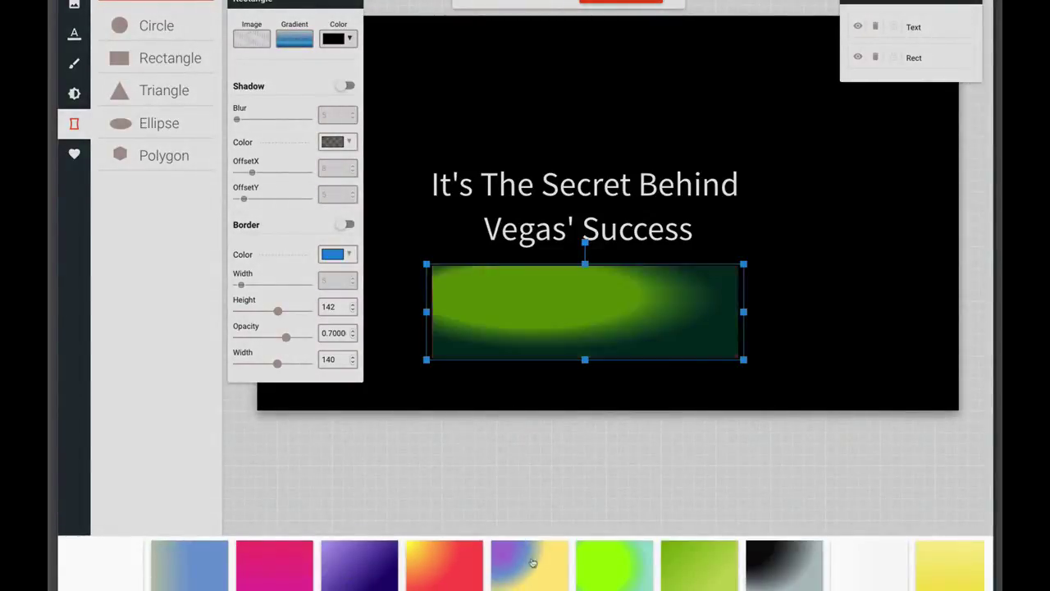
click(533, 563)
click(795, 557)
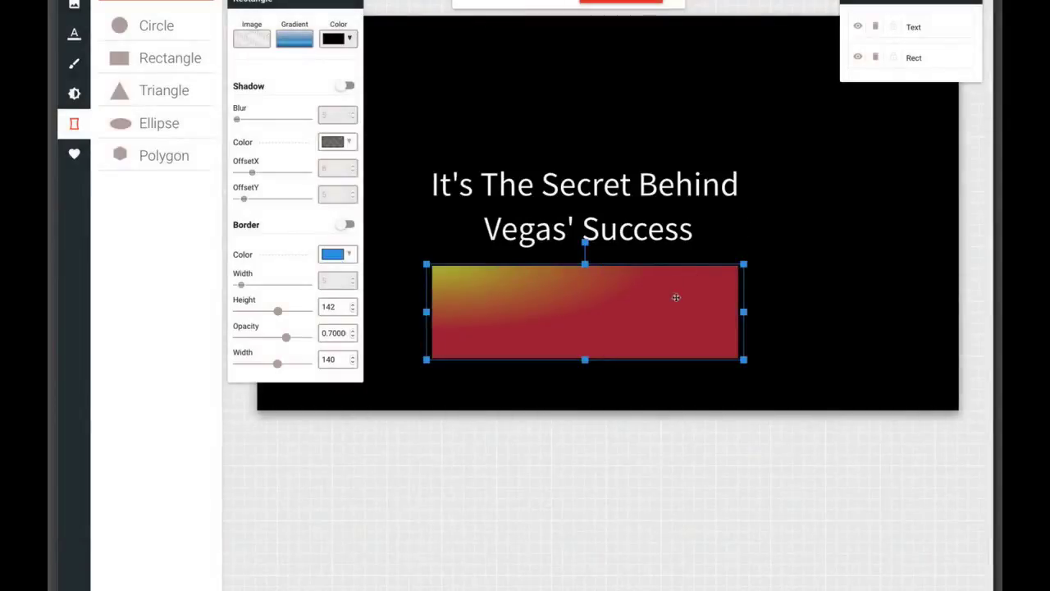
Step: Move the gradient rectangle behind the Vegas title and bring the text layer to the front
drag(676, 298, 673, 193)
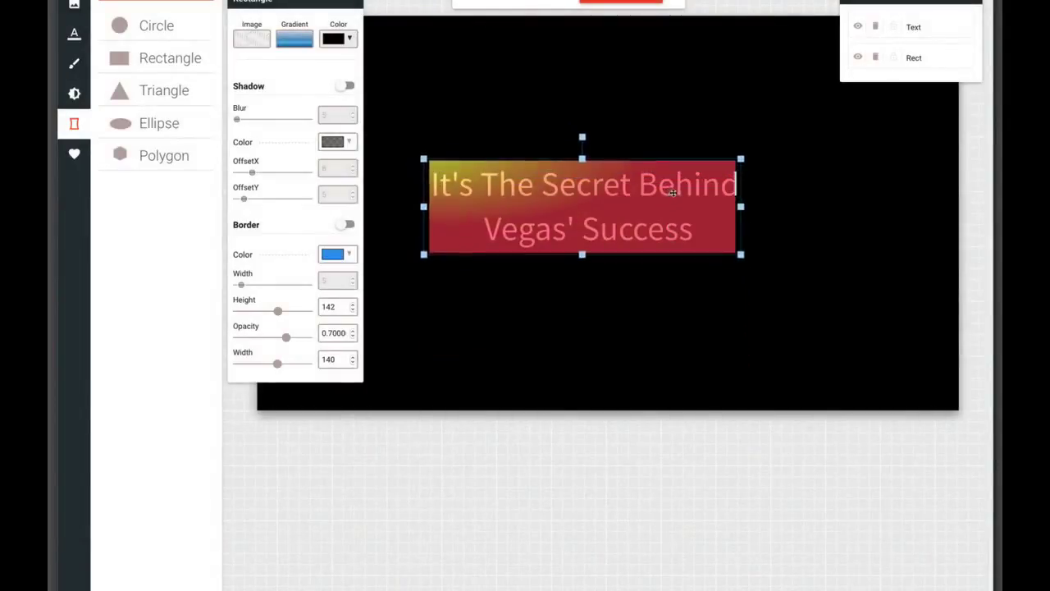
drag(940, 59, 942, 23)
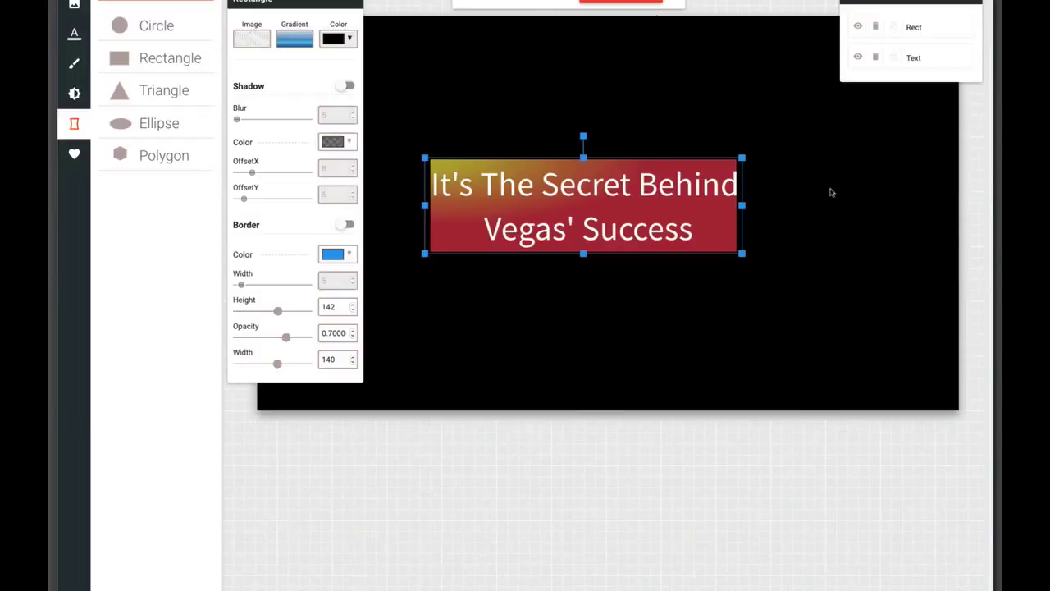
click(74, 153)
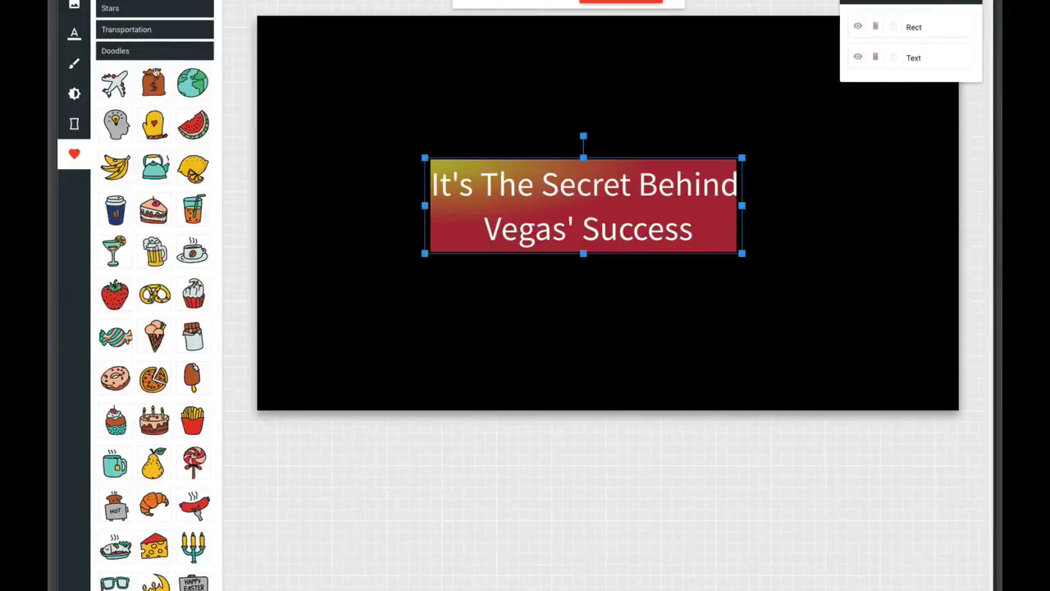
Step: Place light-grey (#ececec) Eiffel Tower and Statue of Liberty stickers side by side above the title box
click(140, 51)
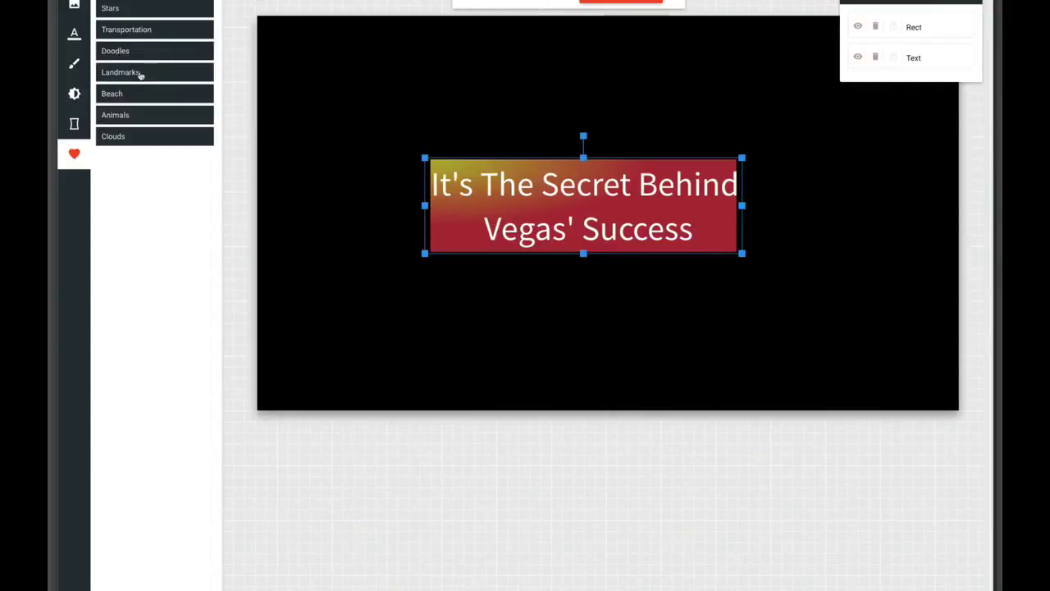
click(139, 73)
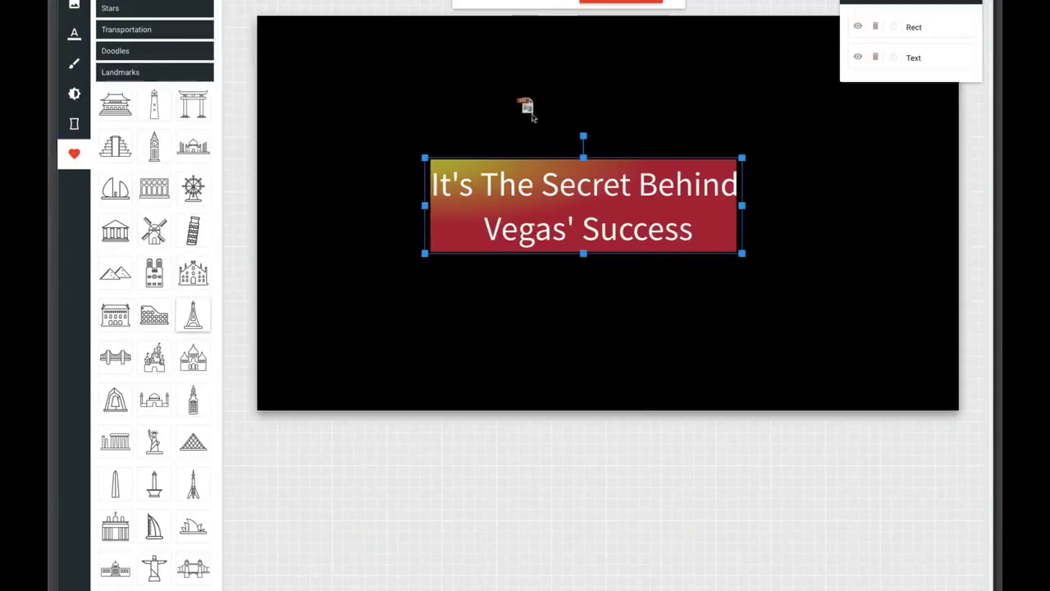
click(193, 316)
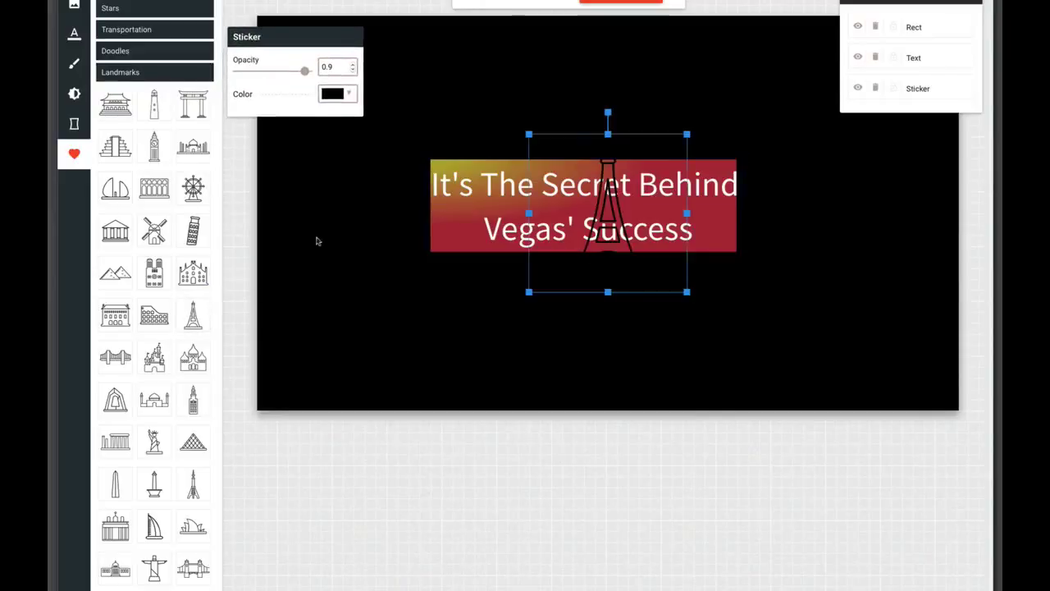
click(338, 94)
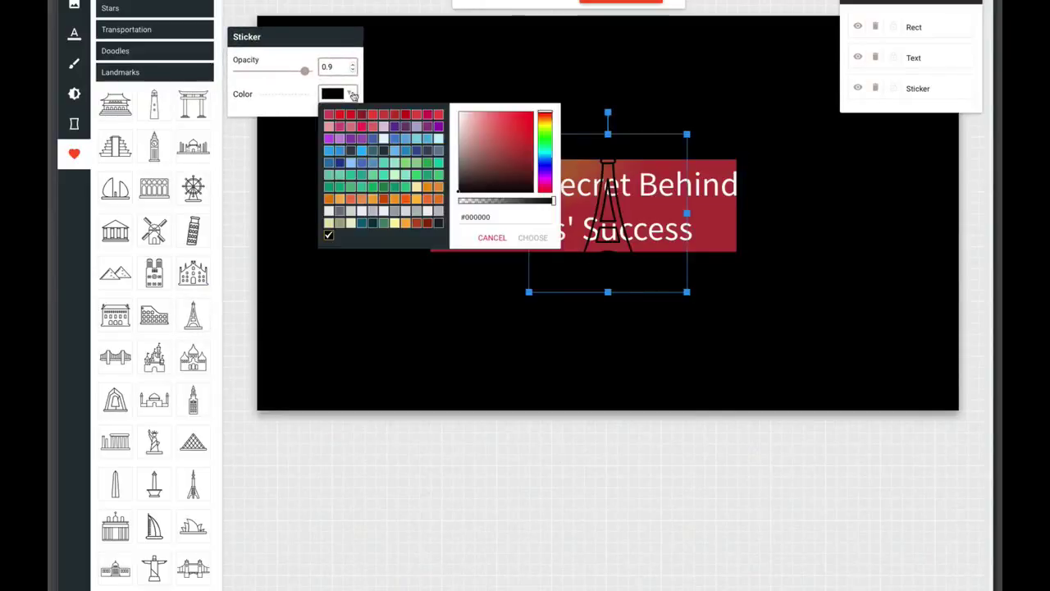
click(329, 211)
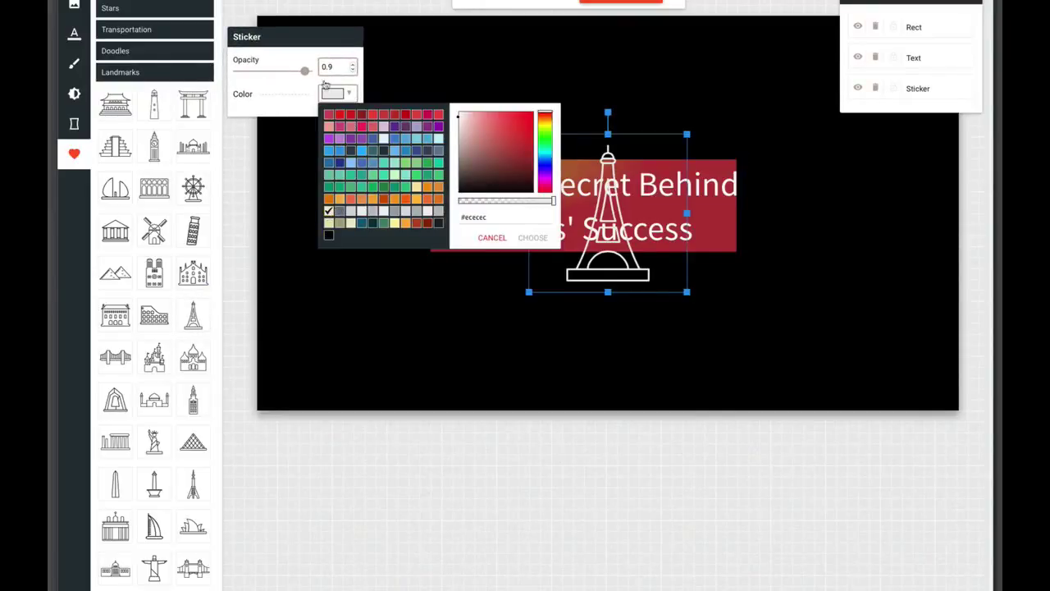
drag(613, 217, 594, 98)
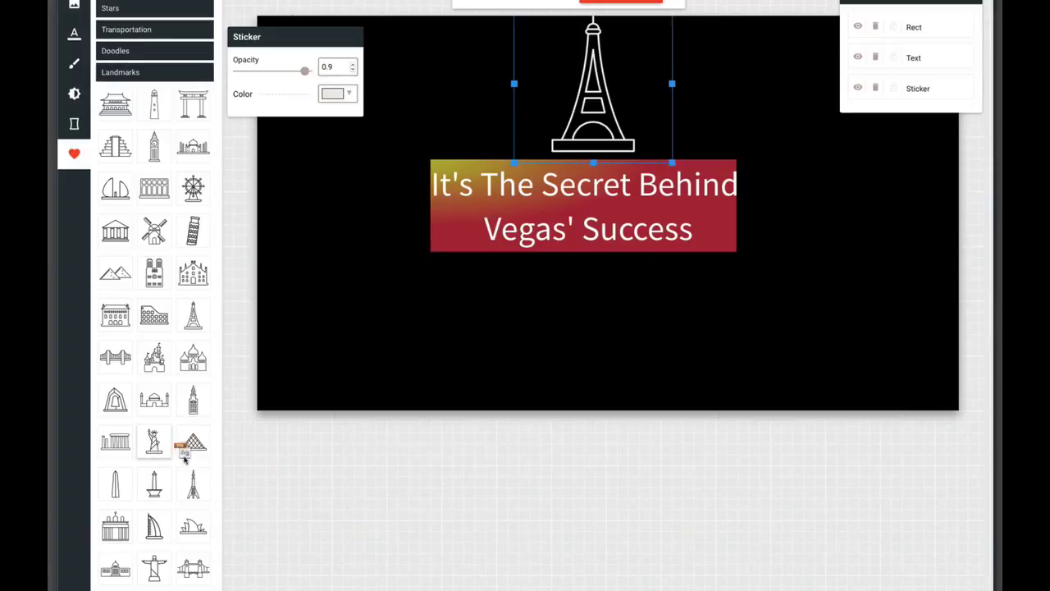
click(154, 441)
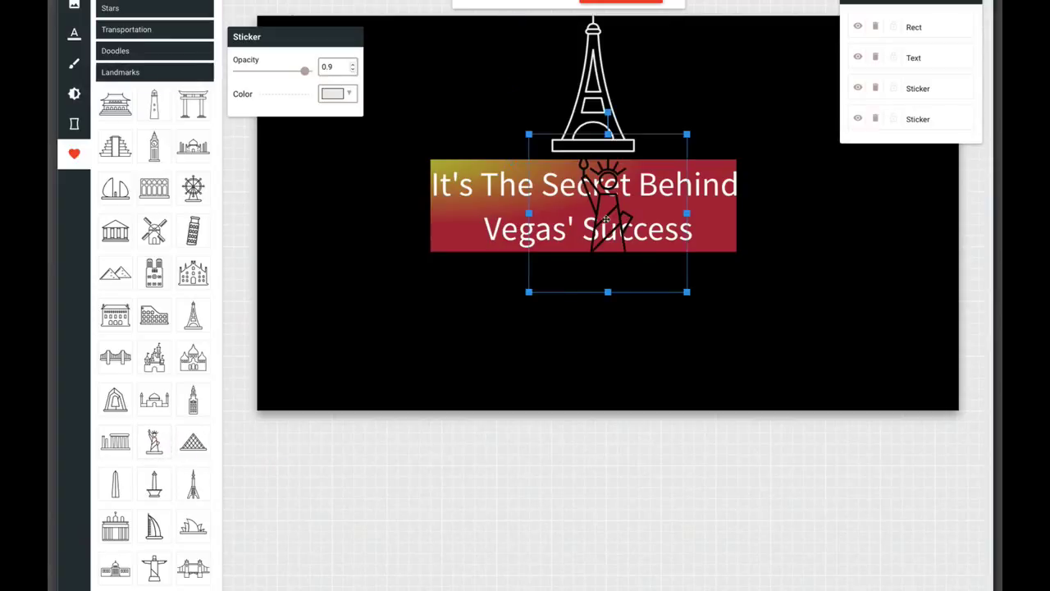
drag(605, 140, 479, 91)
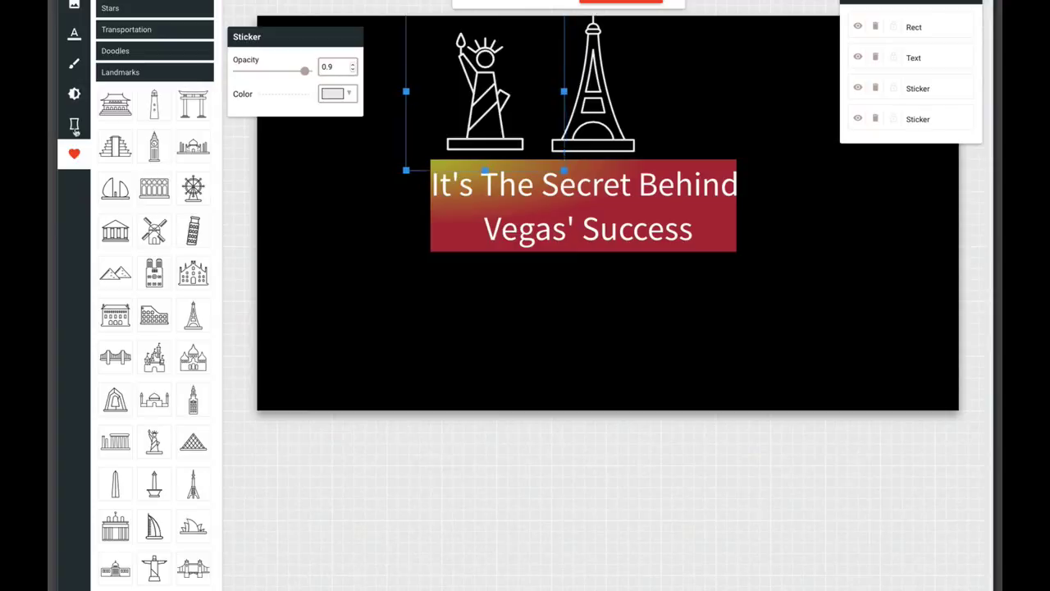
Step: Save the Vegas slide and start a new slide with the Las Vegas Strip night photo
click(635, 2)
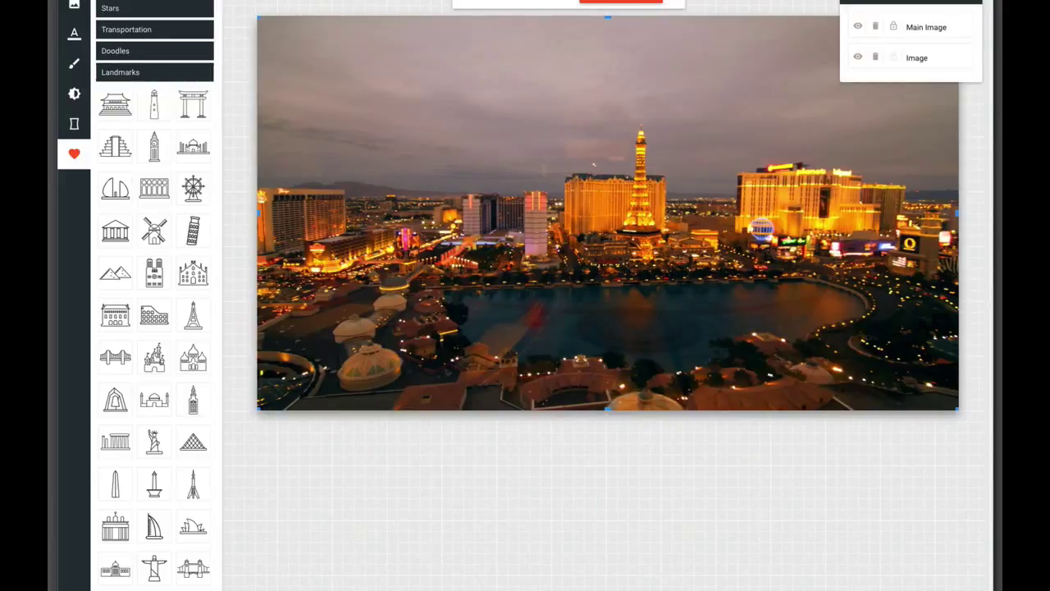
Step: Add a Source Sans Pro caption 'Welcome To Vegas' centred on the Strip photo
click(72, 122)
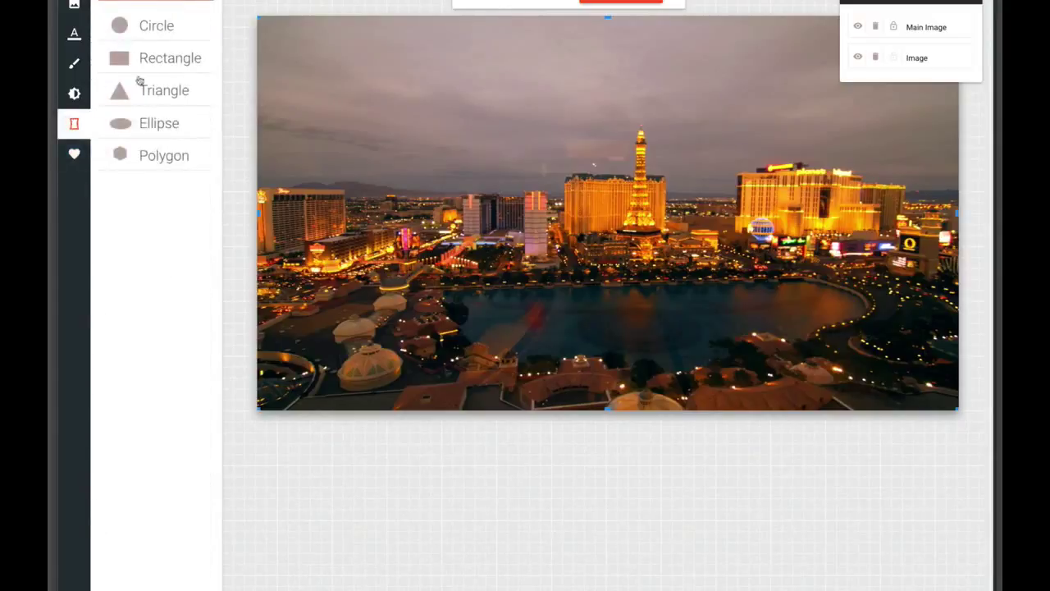
click(74, 34)
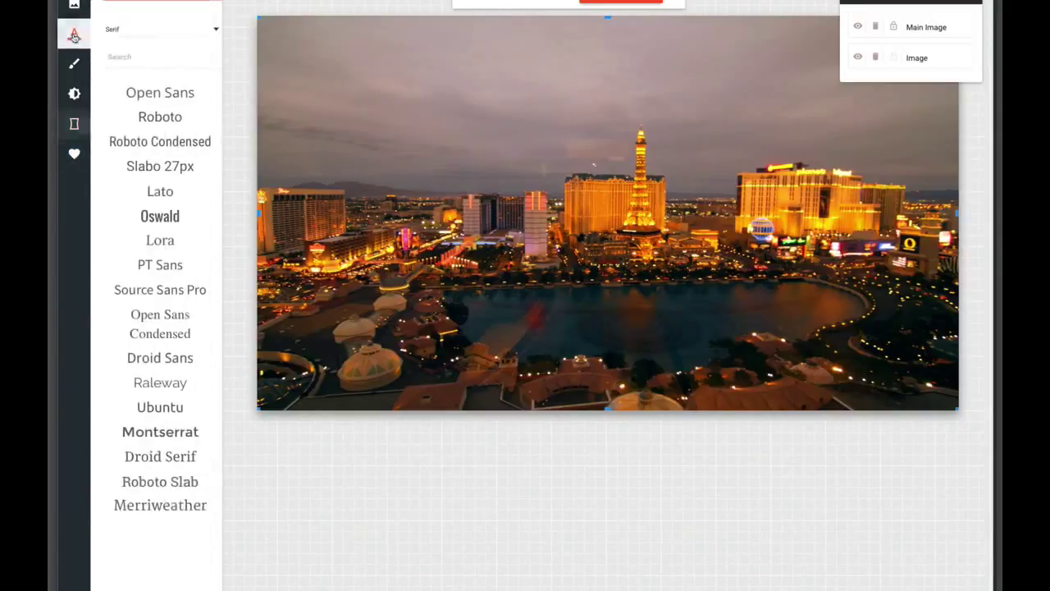
click(155, 291)
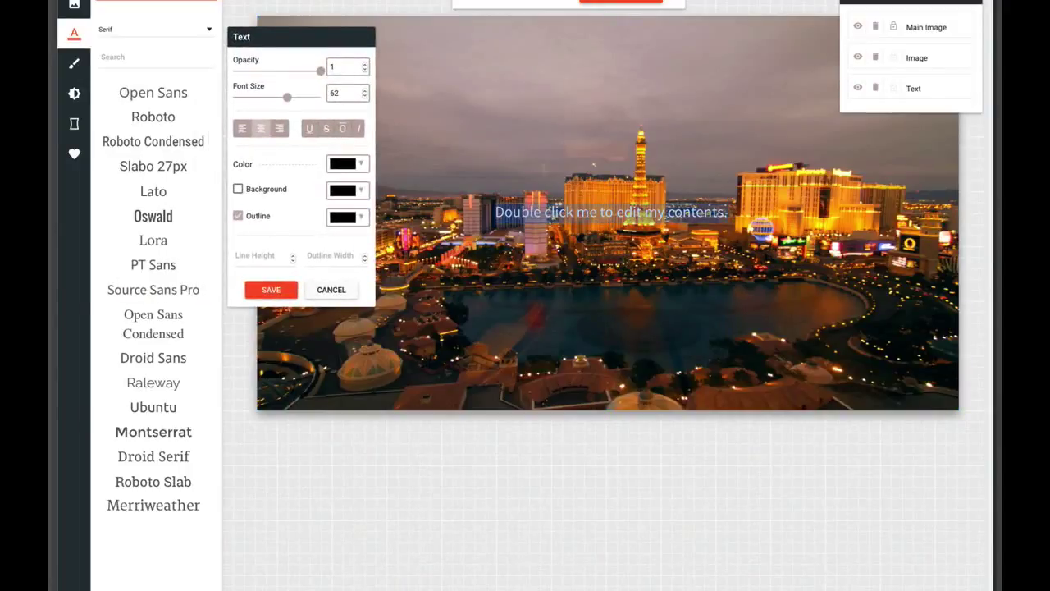
text(Welcome To)
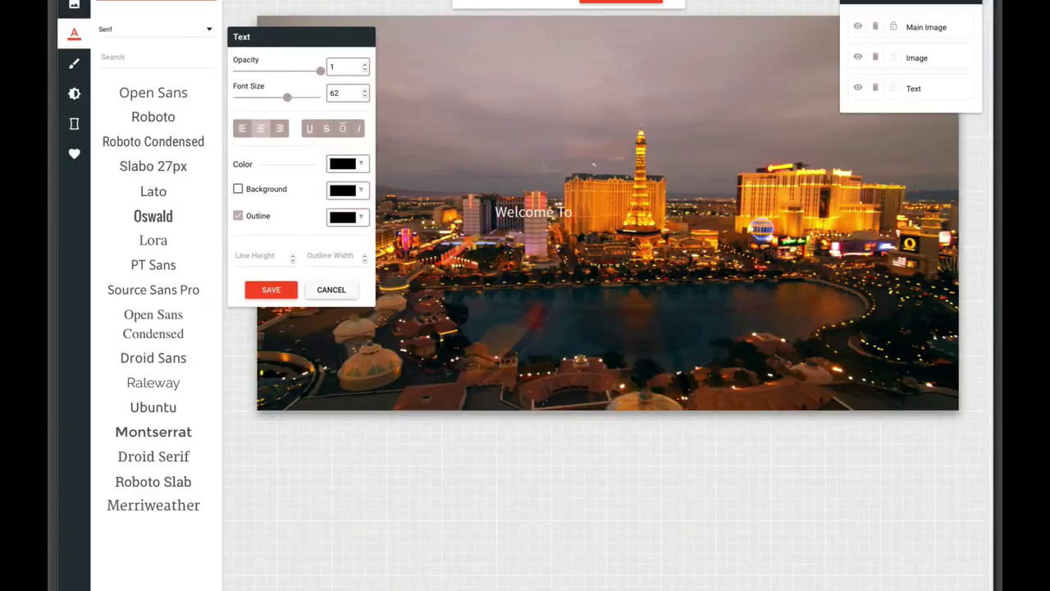
text( Vegas)
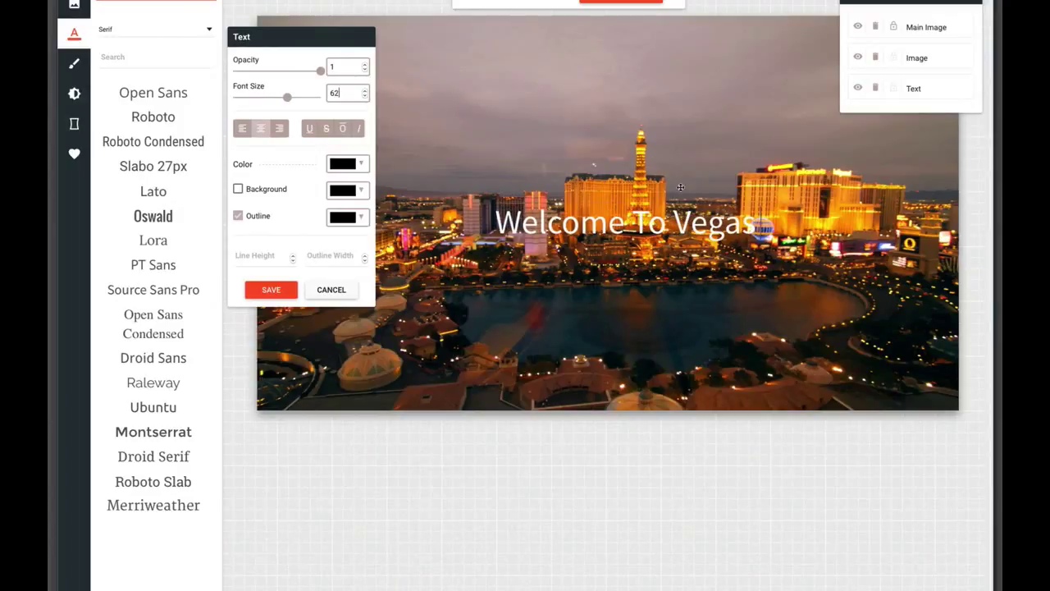
drag(663, 219, 623, 212)
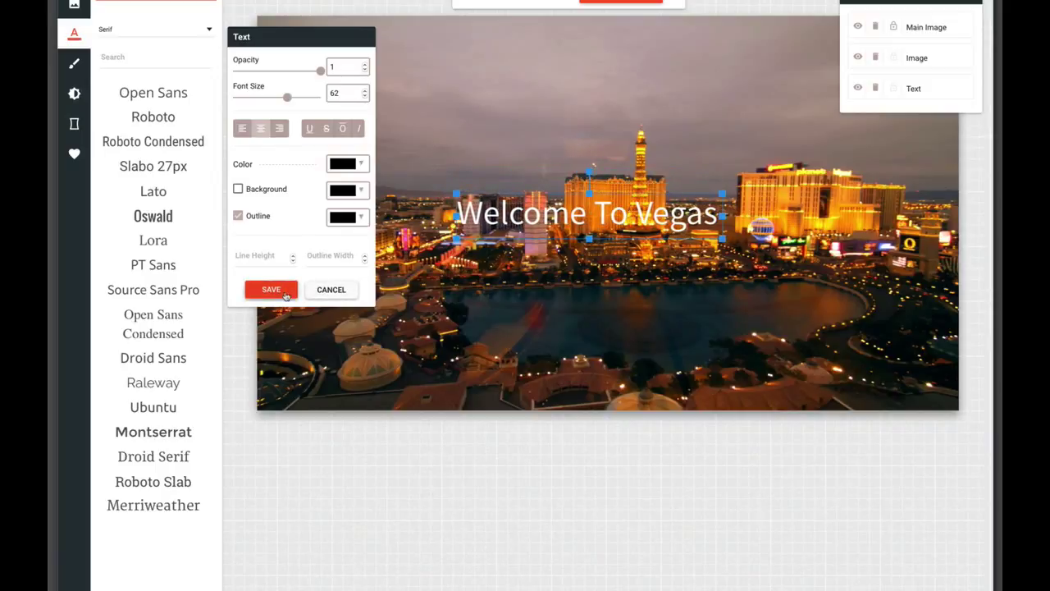
click(271, 290)
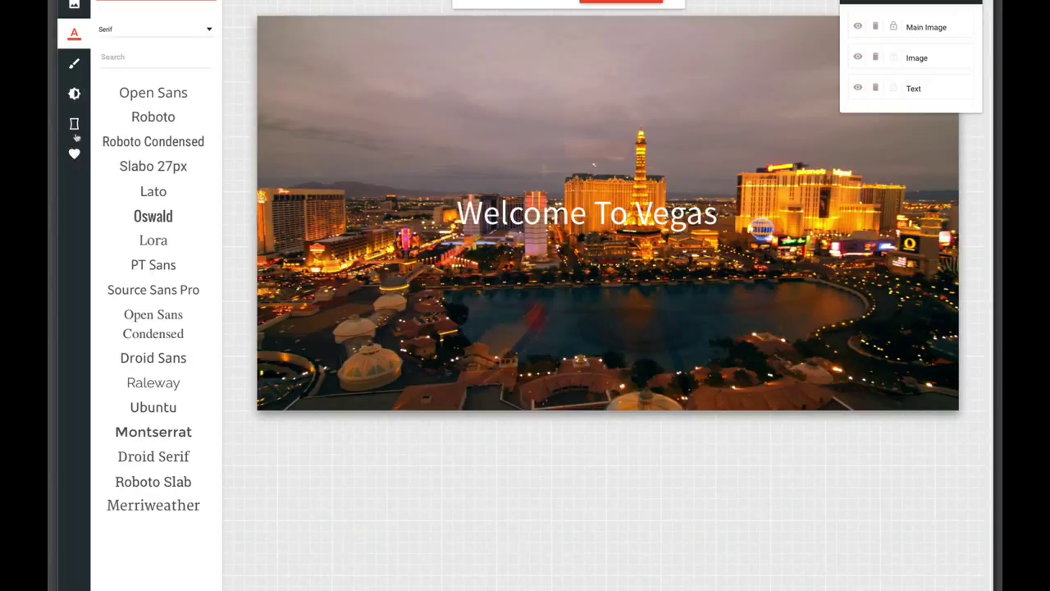
Step: Add a translucent rectangle under 'Welcome To Vegas' and layer the caption above it
click(73, 153)
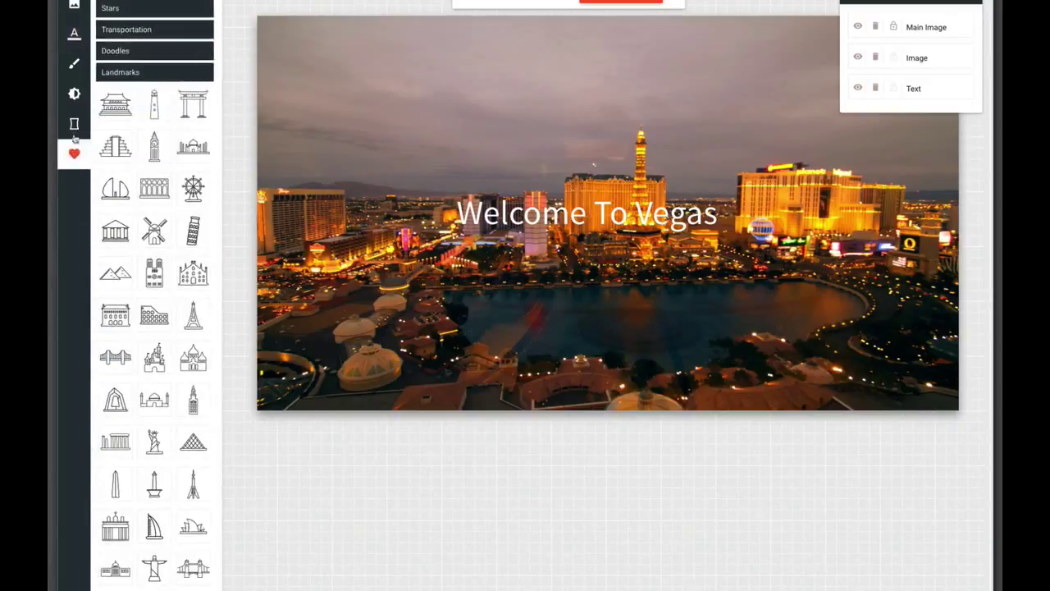
click(74, 125)
click(170, 57)
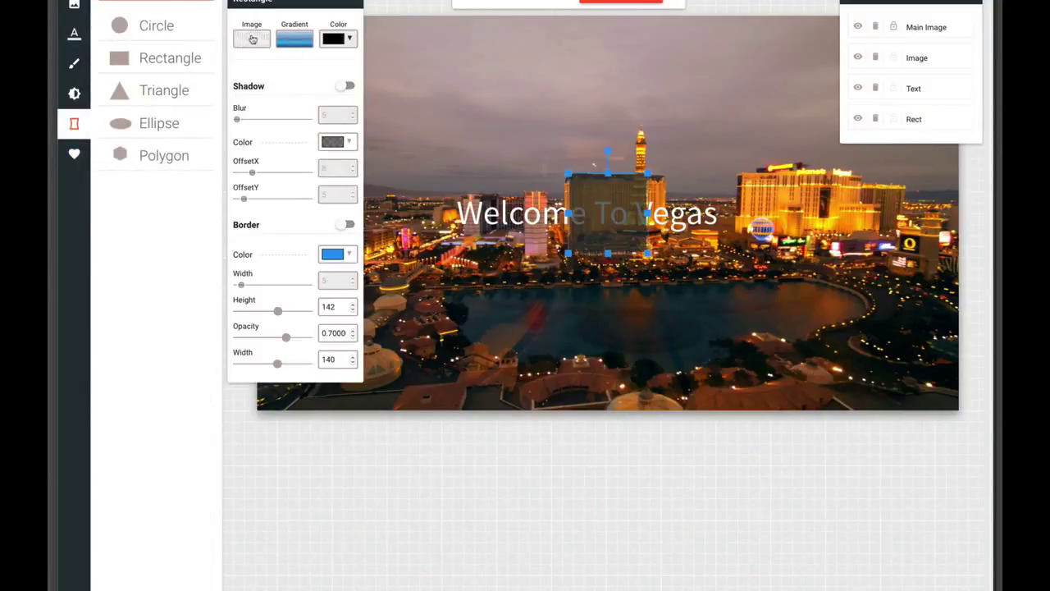
drag(608, 184, 726, 200)
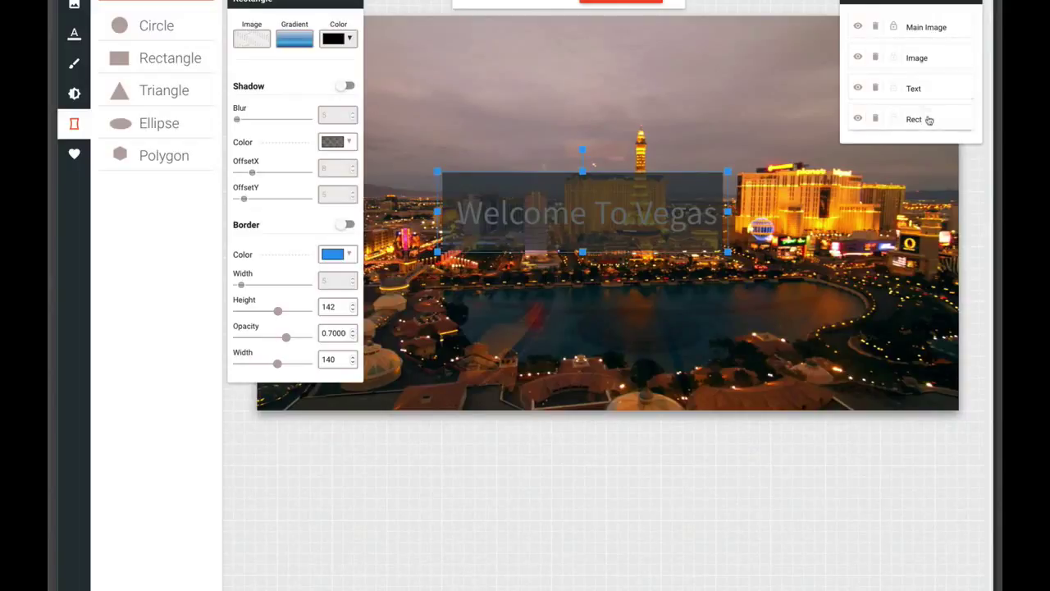
drag(929, 119, 926, 87)
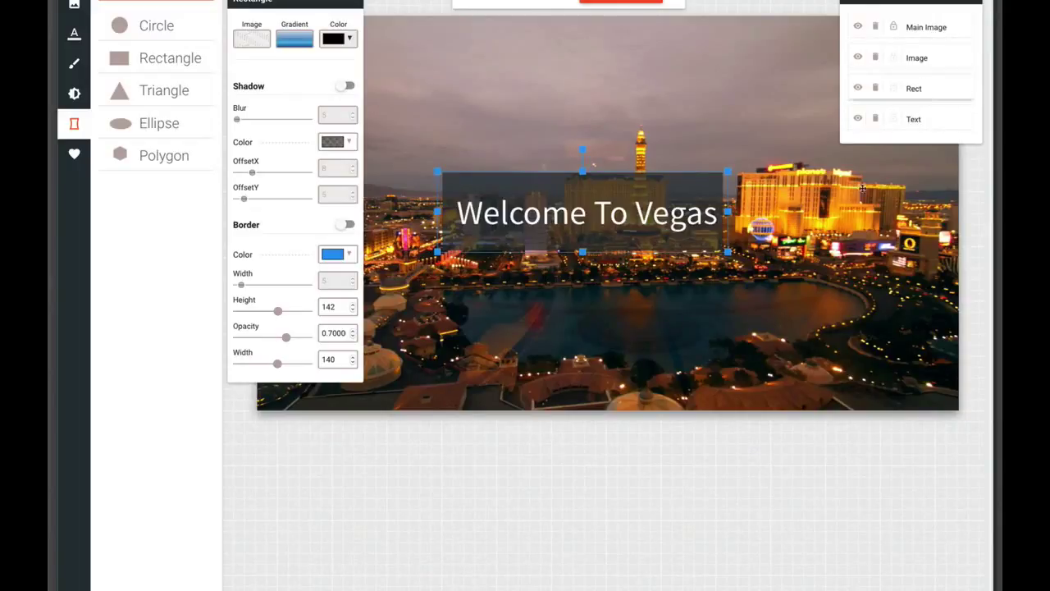
click(771, 212)
click(74, 33)
click(74, 123)
click(74, 93)
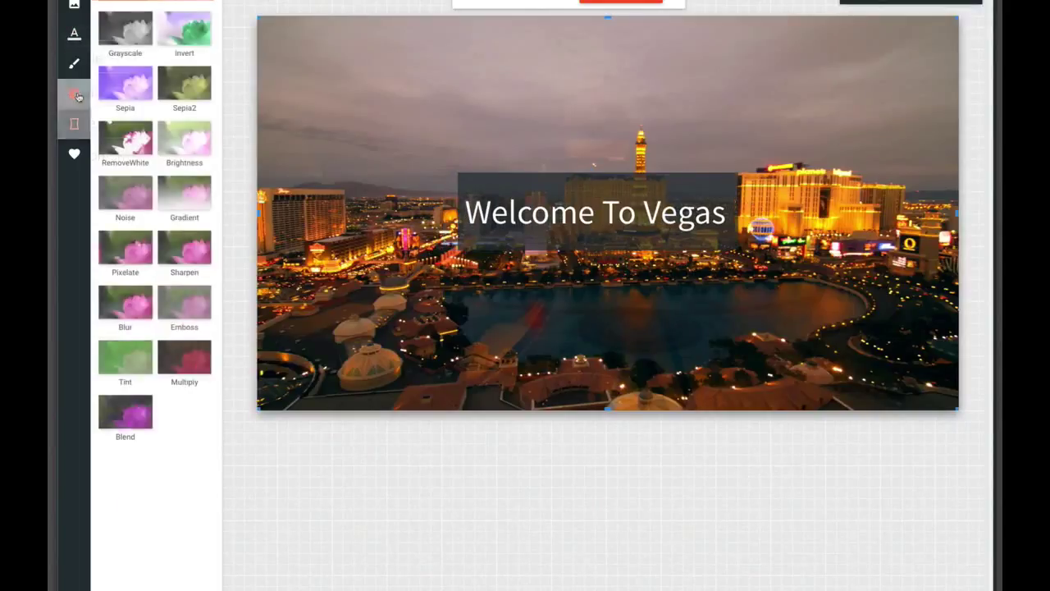
click(131, 39)
click(169, 32)
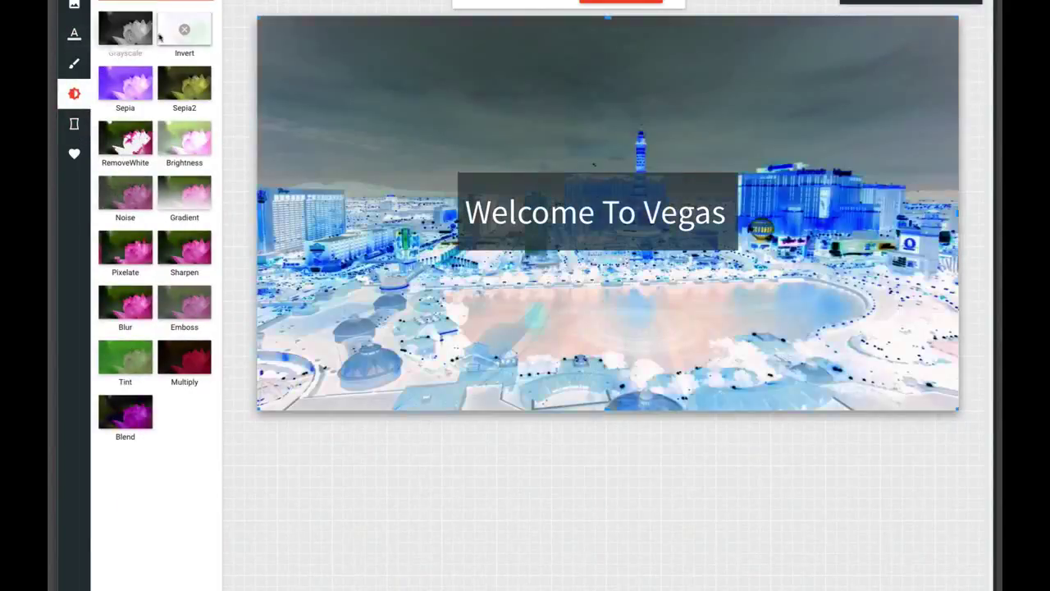
click(166, 36)
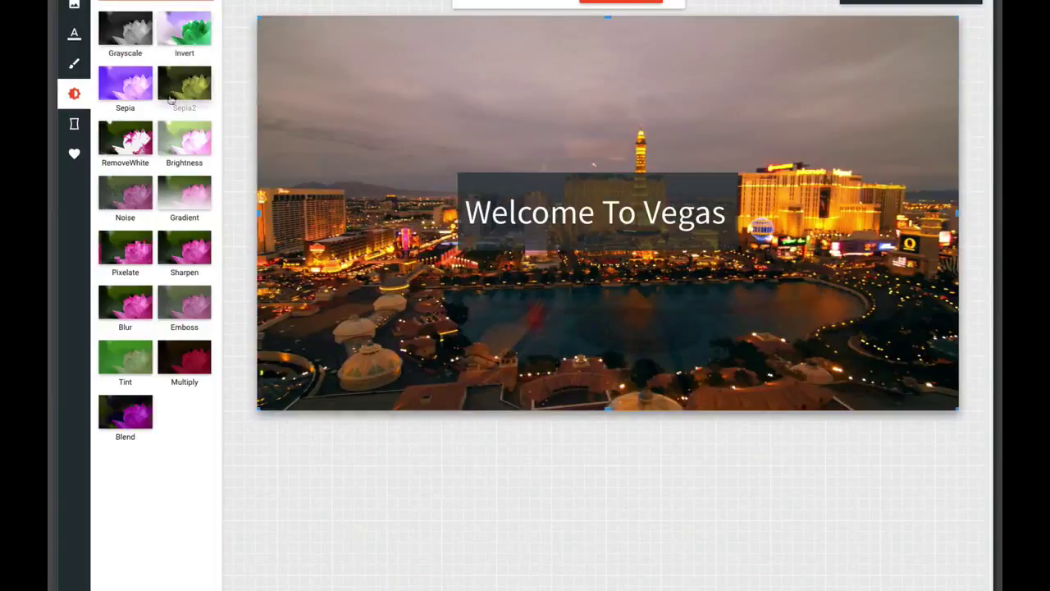
click(136, 249)
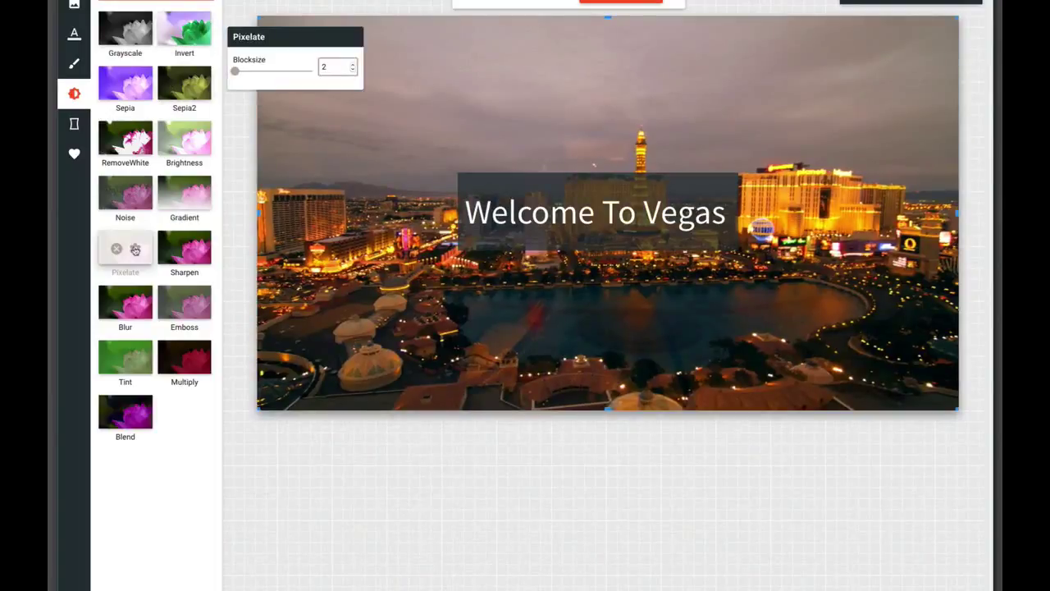
click(264, 72)
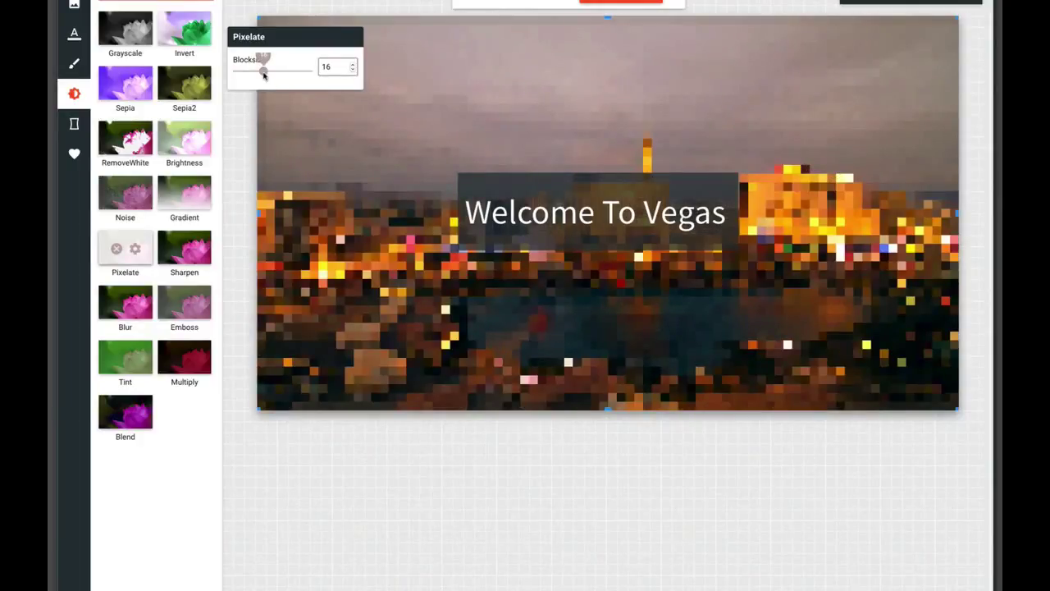
click(116, 248)
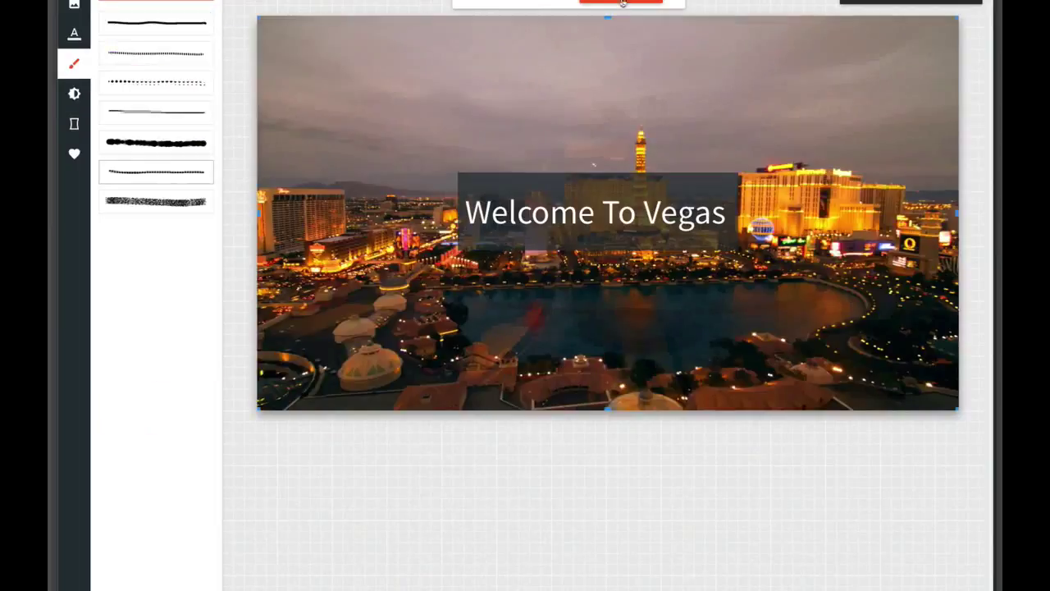
Step: Save the slide to the timeline and select the last two timeline clips
click(74, 64)
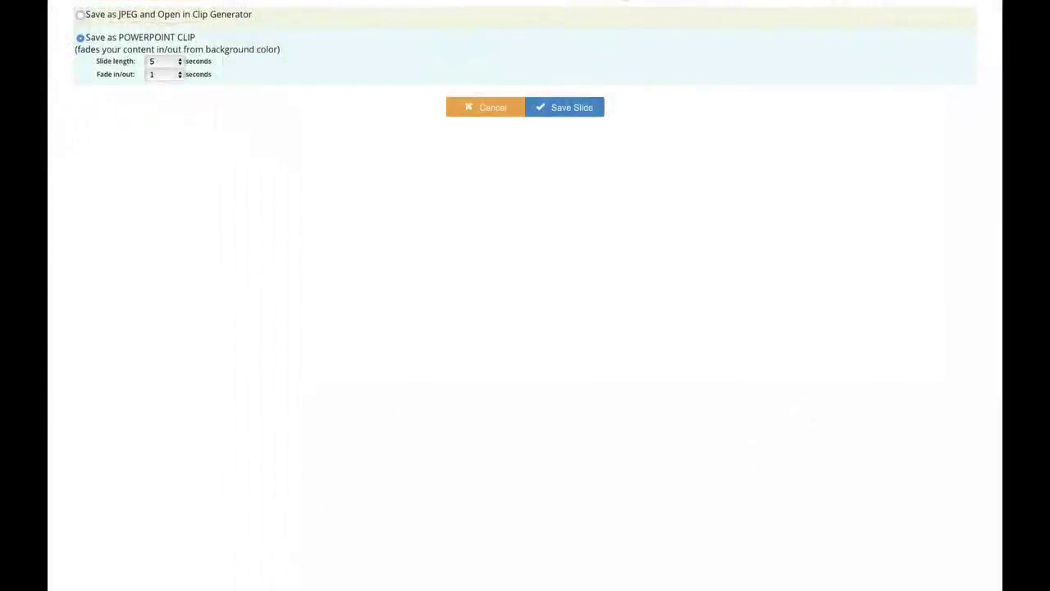
click(571, 107)
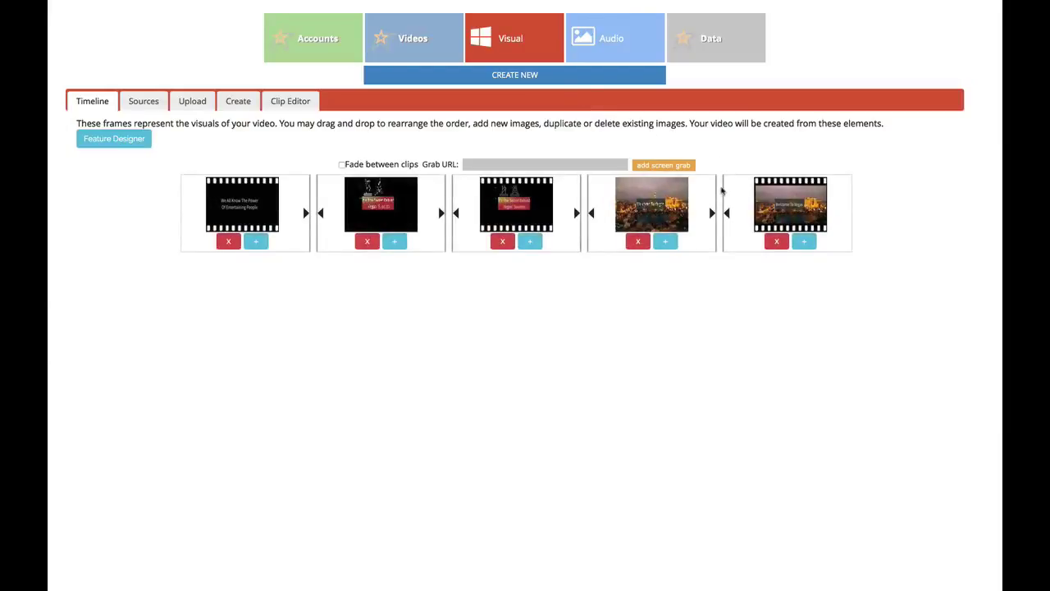
drag(722, 194, 839, 203)
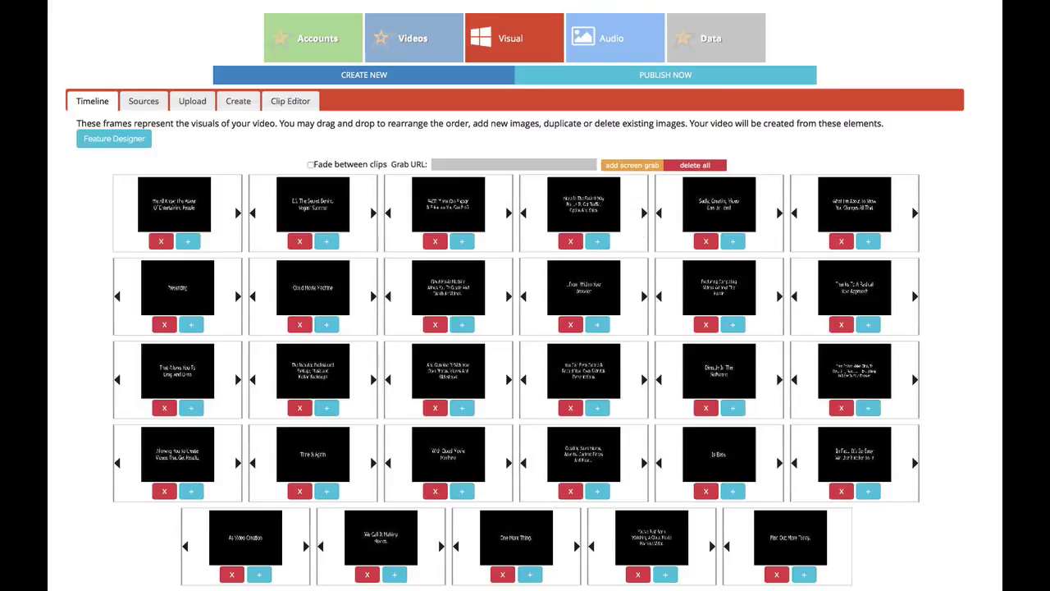
Step: On the Audio page, browse the Vidworkz Music Tracks list without choosing, then reach Record Your Own Audio
click(637, 56)
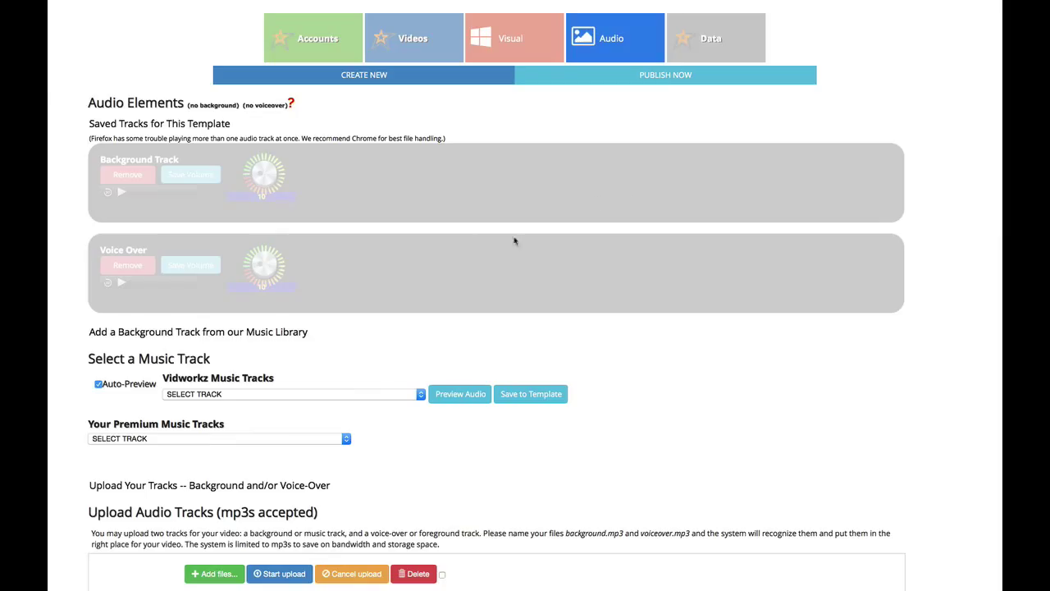
scroll(460, 230, down, 5)
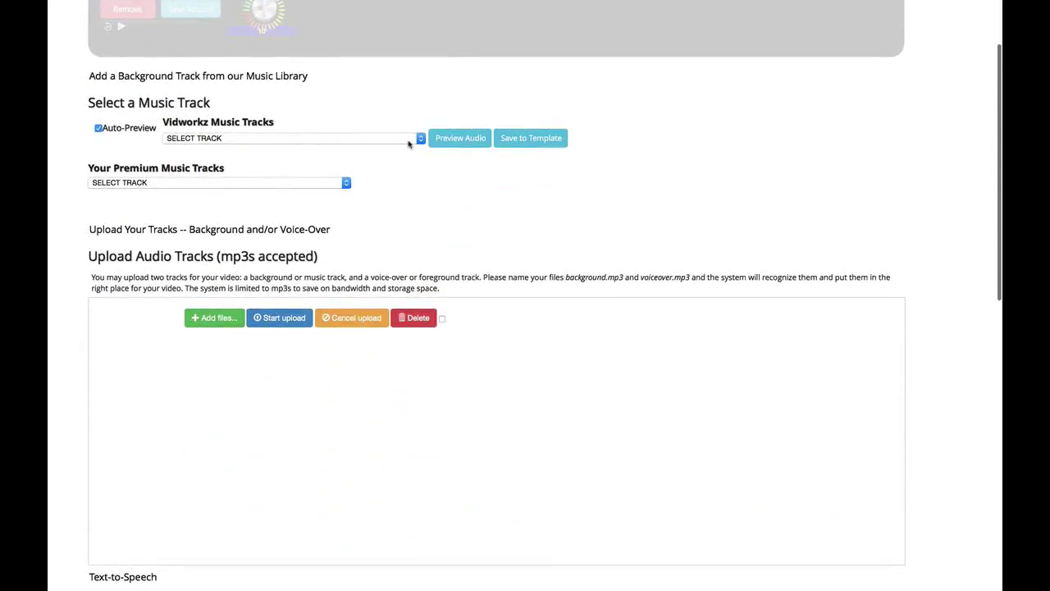
click(410, 138)
click(567, 257)
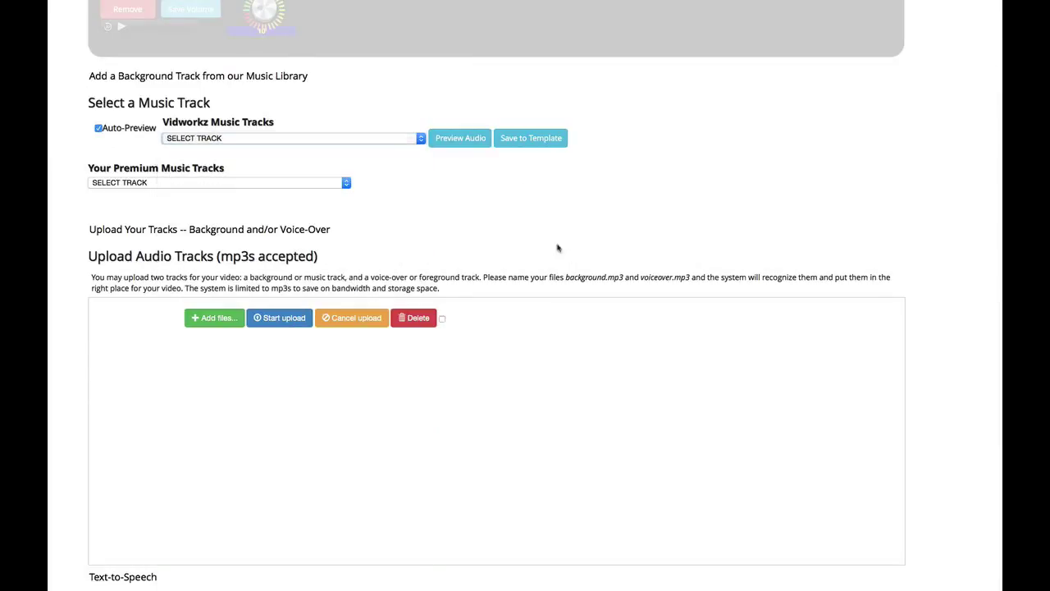
scroll(566, 257, down, 5)
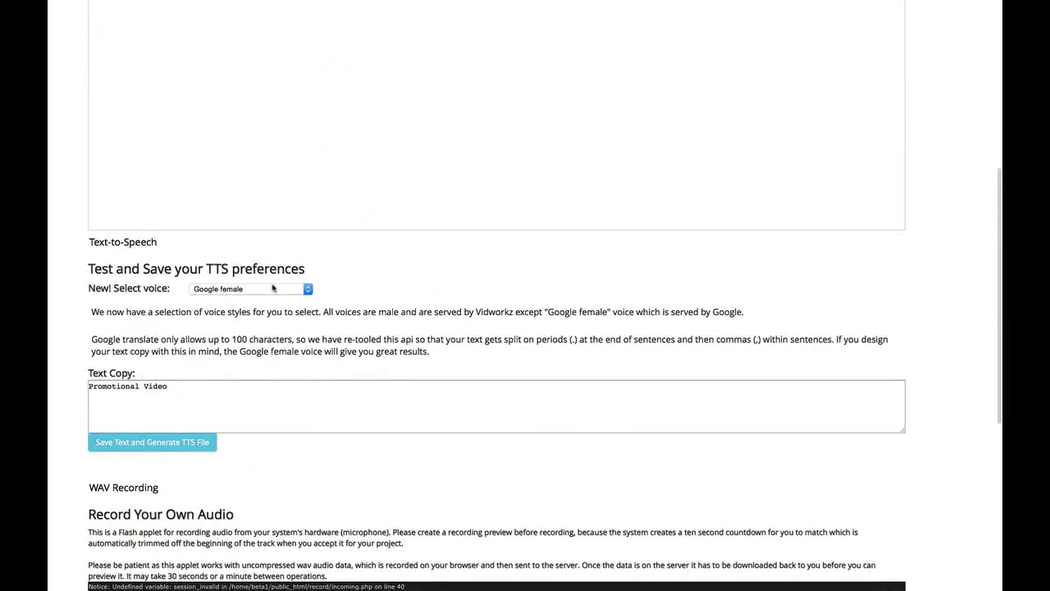
scroll(287, 367, down, 9)
Step: Allow and remember microphone access, then record a voice-over narration after the preview countdown
click(288, 365)
click(288, 375)
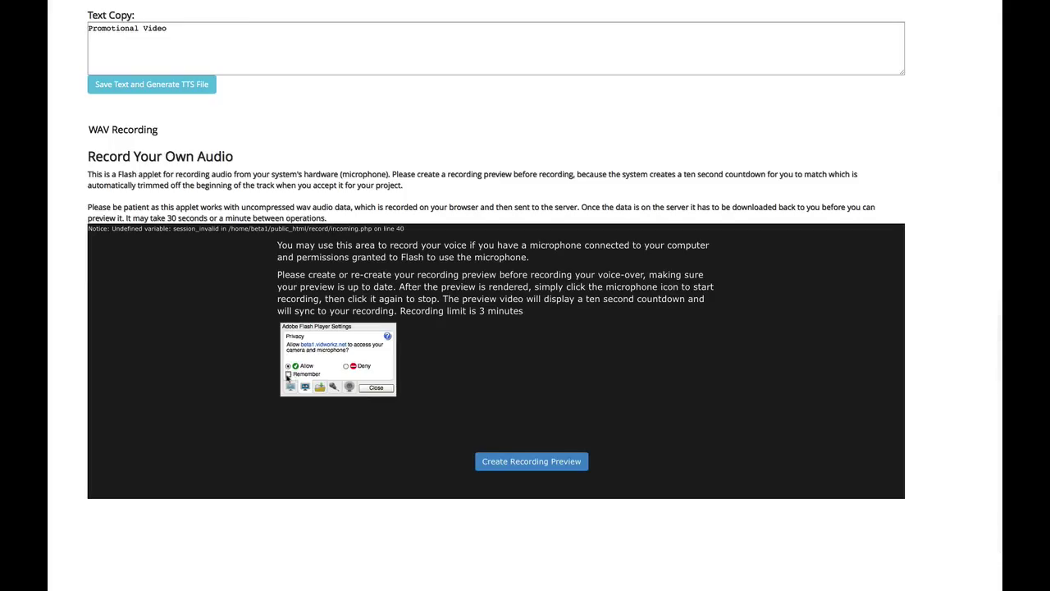
click(378, 389)
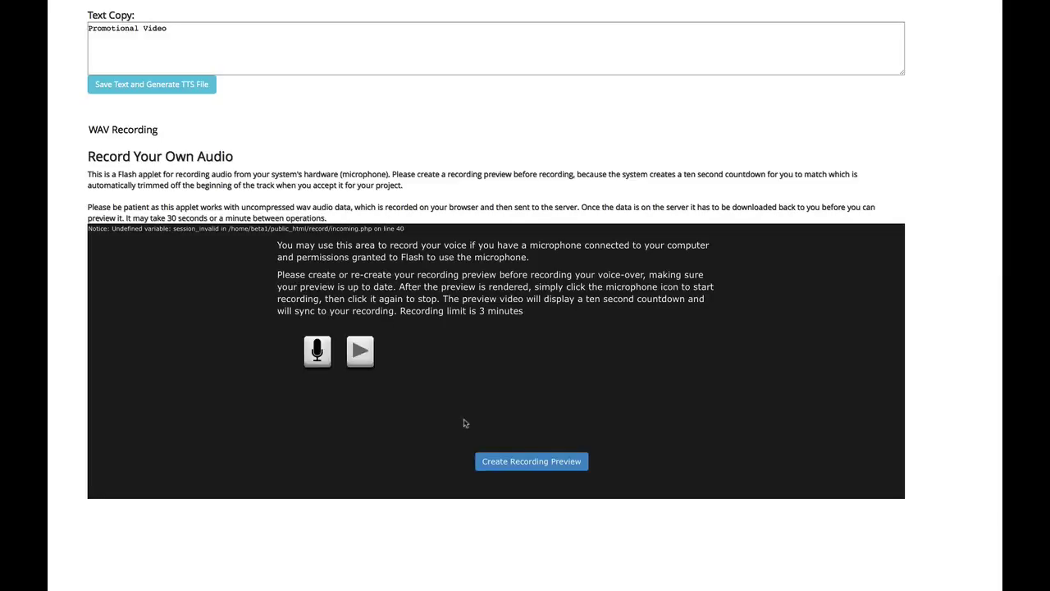
click(556, 463)
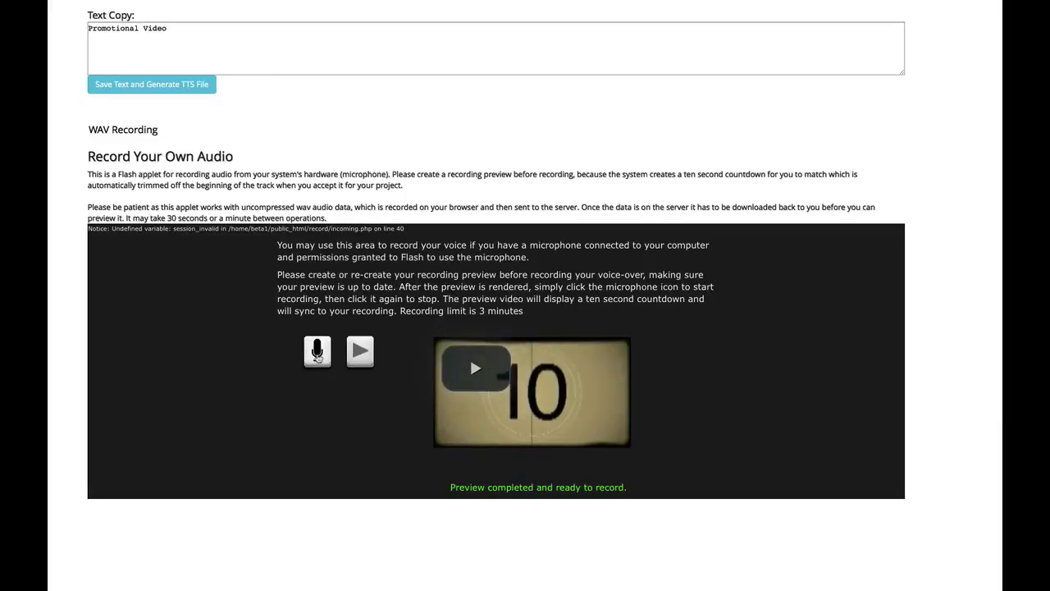
click(318, 355)
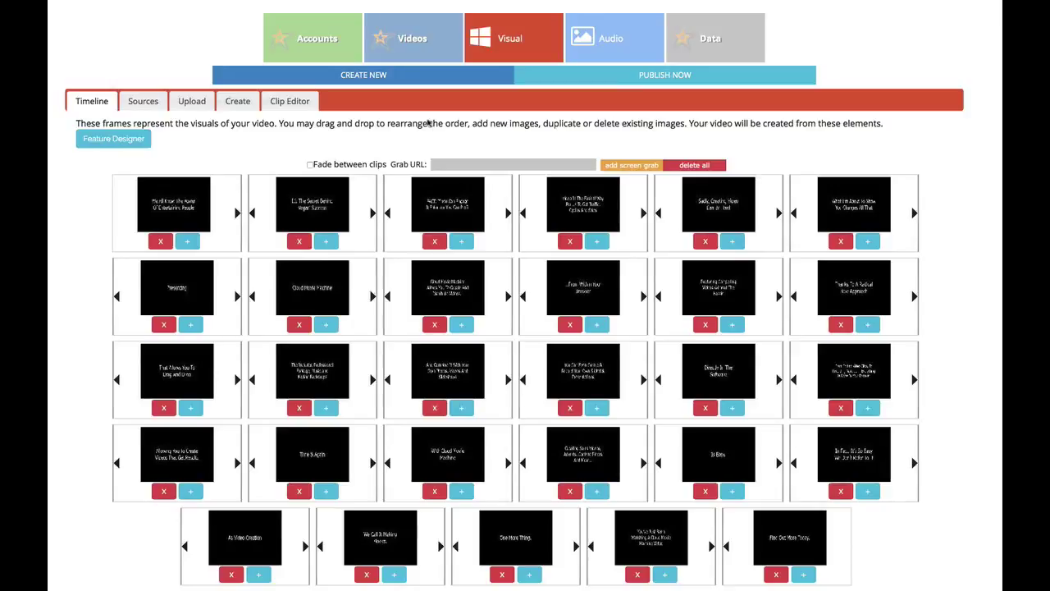
Step: Browse the Free Vids stock video clips in Sources and open the city skyline clip for editing
click(151, 100)
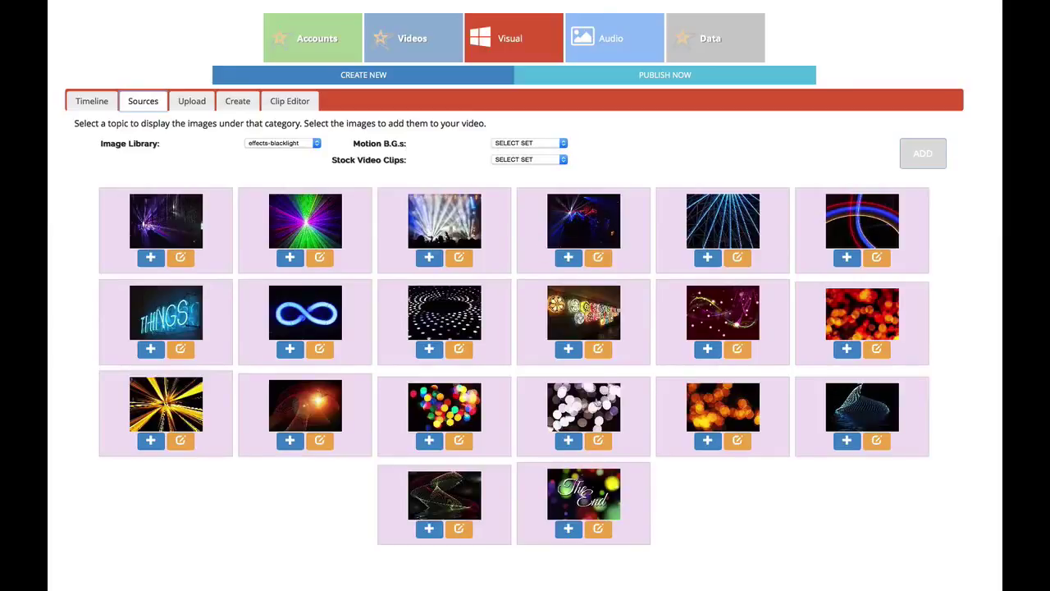
click(521, 164)
click(529, 170)
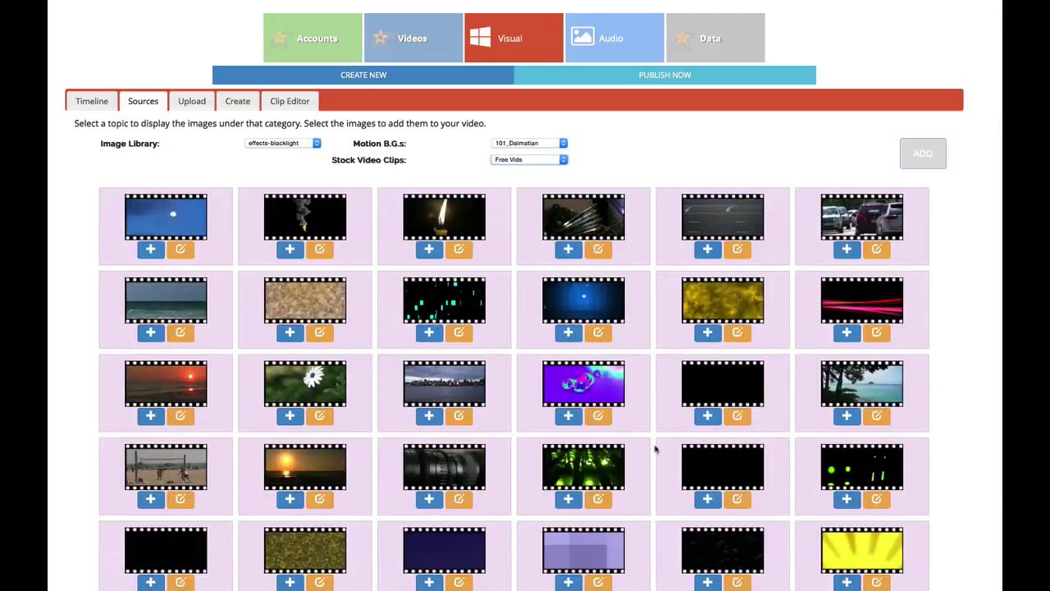
scroll(655, 447, down, 2)
scroll(655, 447, down, 2)
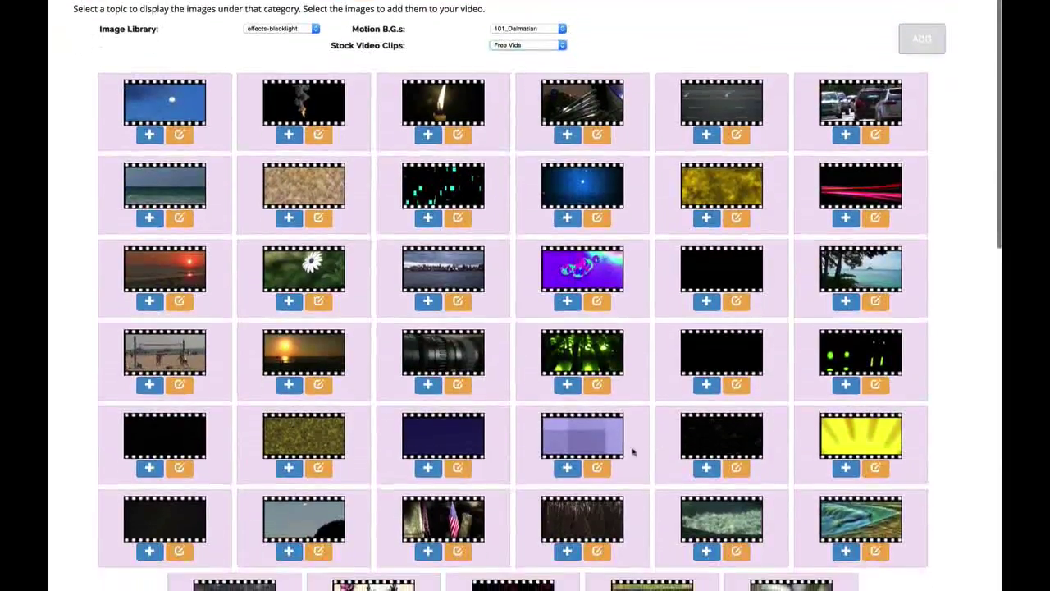
click(462, 305)
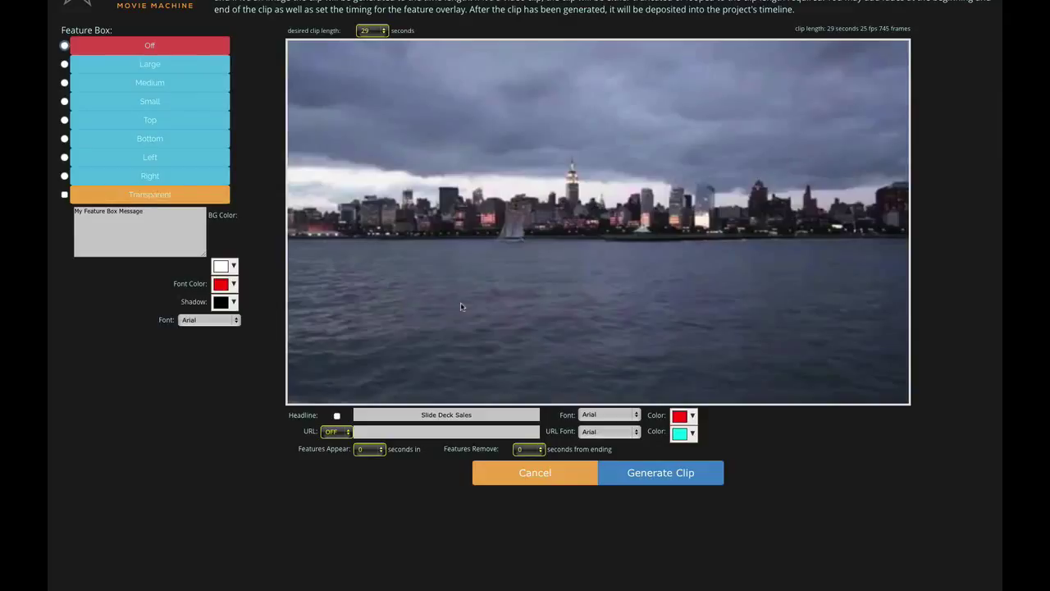
Step: Place the clip's message banner in the Top feature position
click(171, 127)
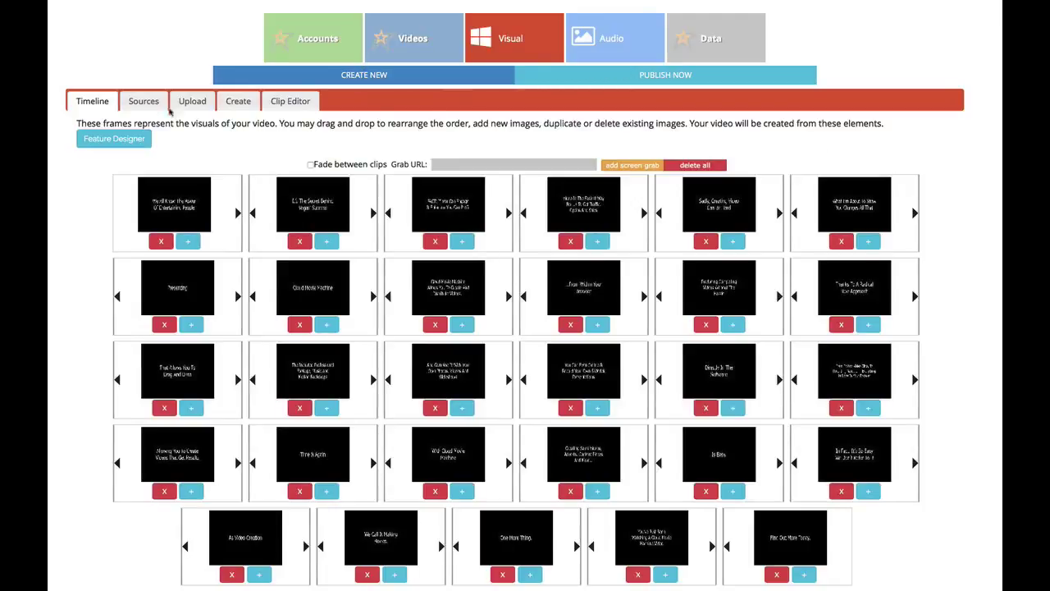
Step: Use the Clip Editor to add Vegas.mp4, trimmed to 9.64 seconds, at the timeline's start
click(205, 97)
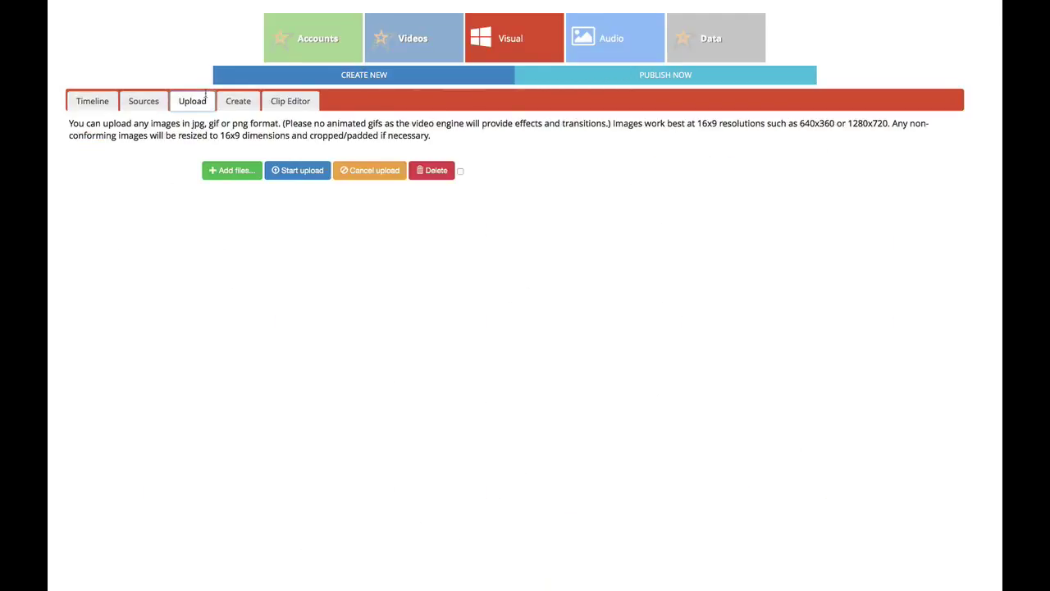
click(290, 101)
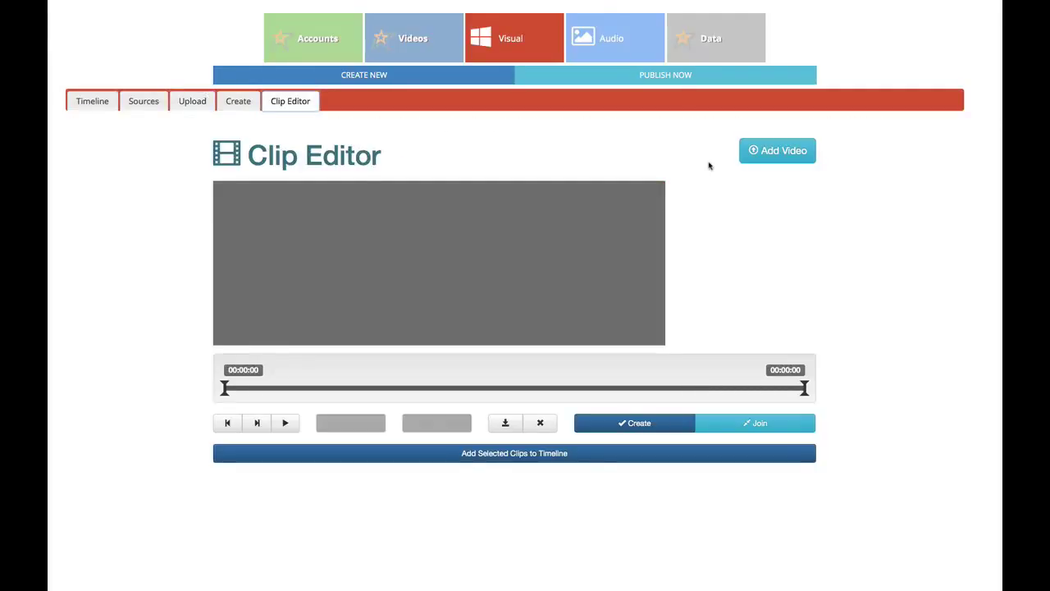
click(787, 154)
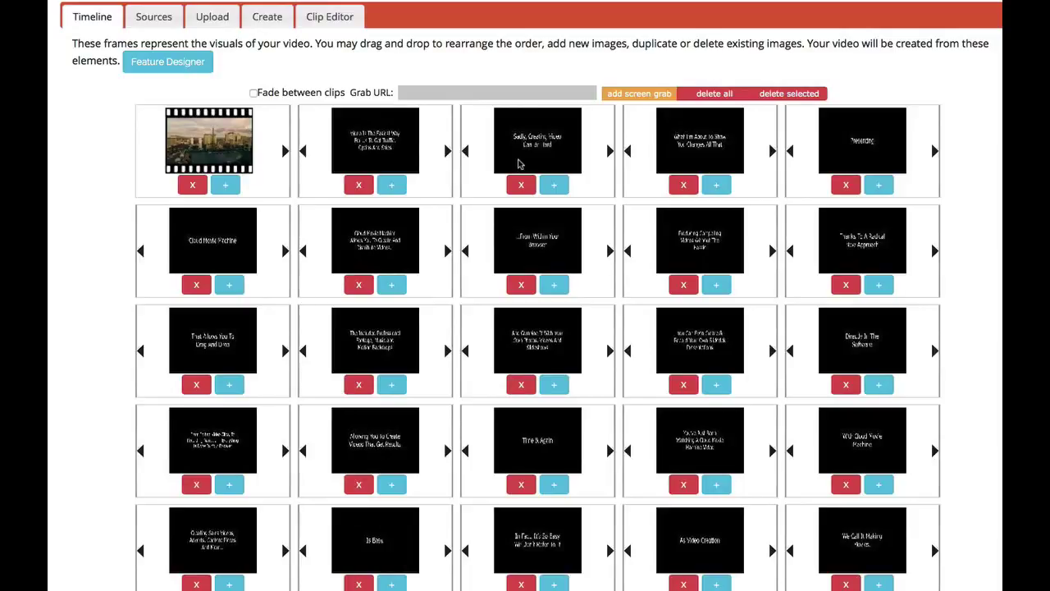
scroll(652, 57, up, 2)
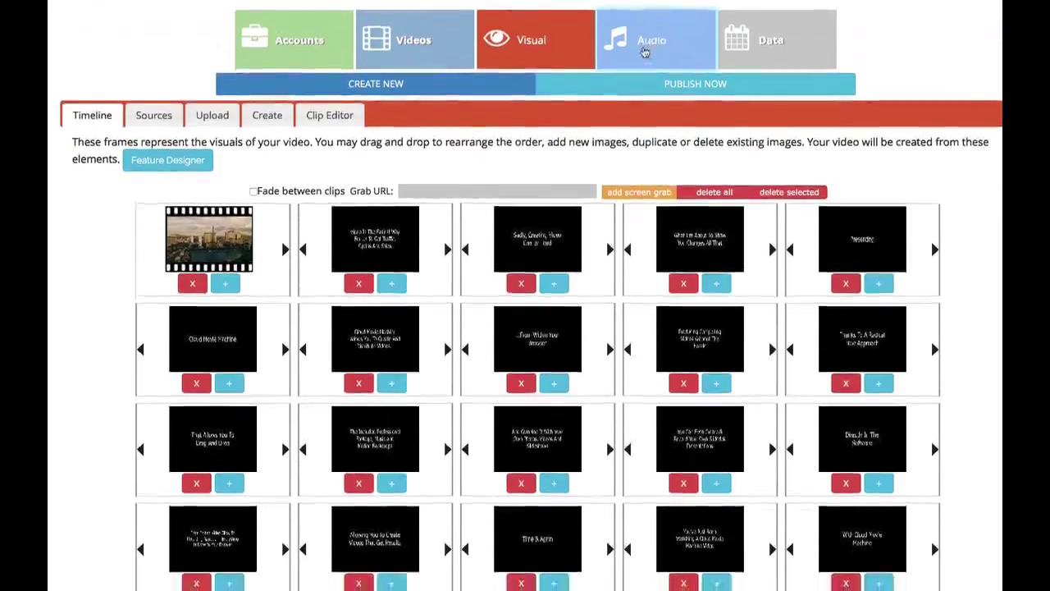
Step: Play the background track and voice-over together, stop both, then browse Vidworkz tracks without choosing
click(658, 42)
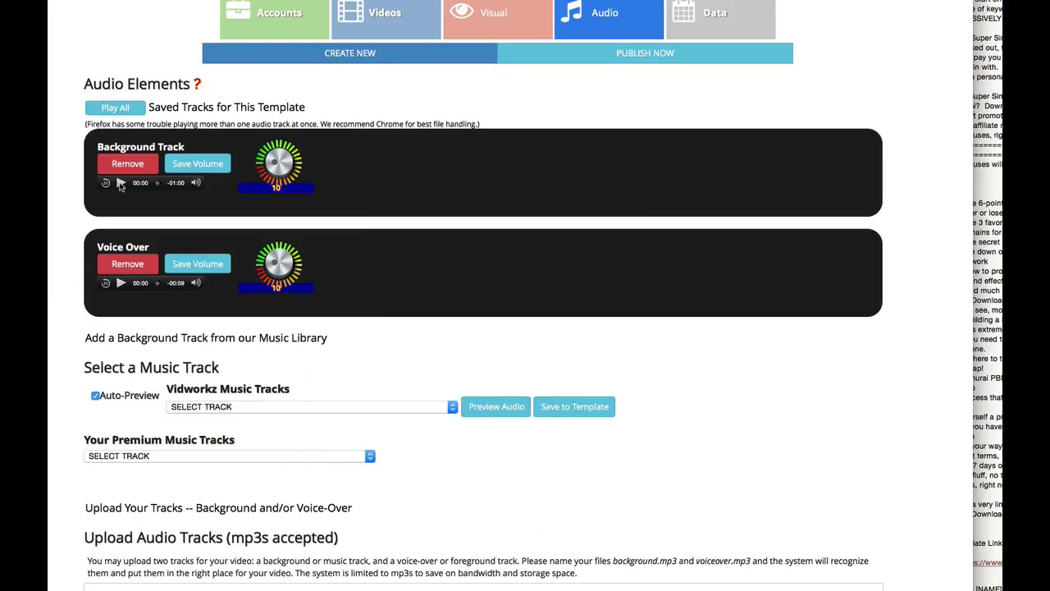
click(121, 183)
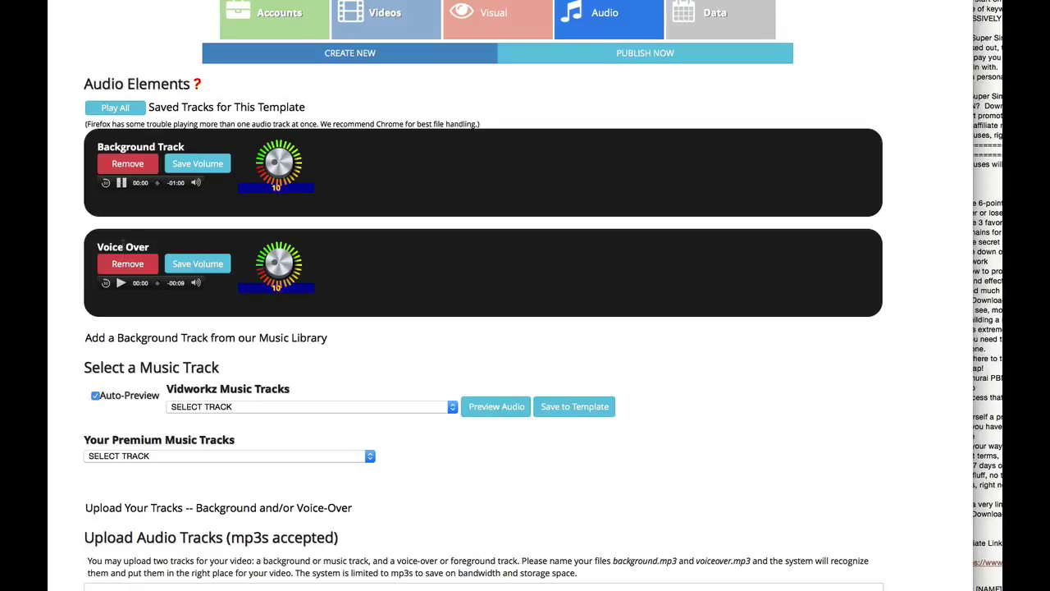
click(121, 282)
click(121, 283)
click(121, 183)
click(321, 406)
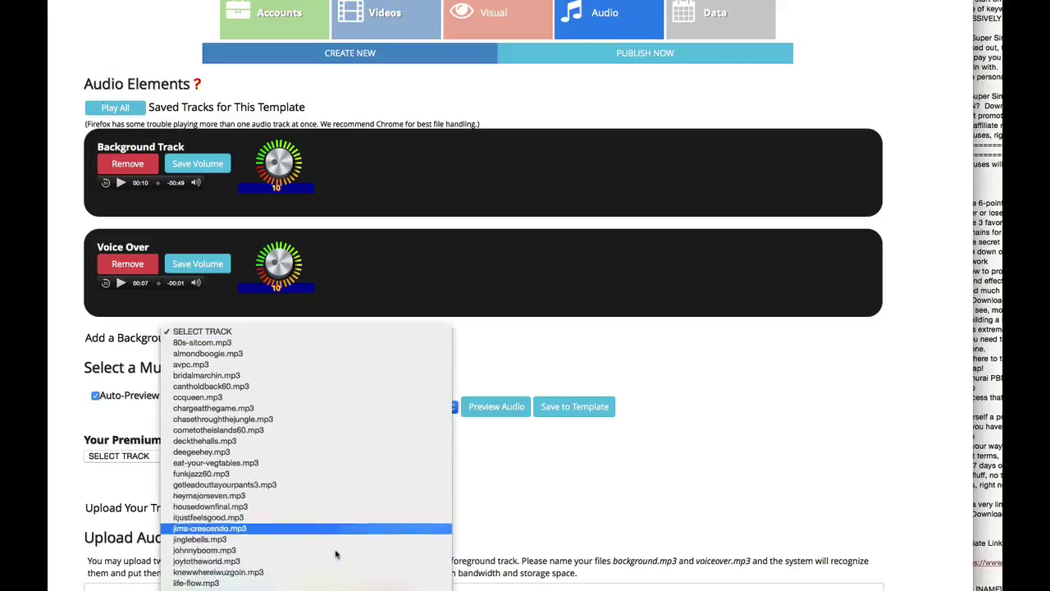
click(625, 371)
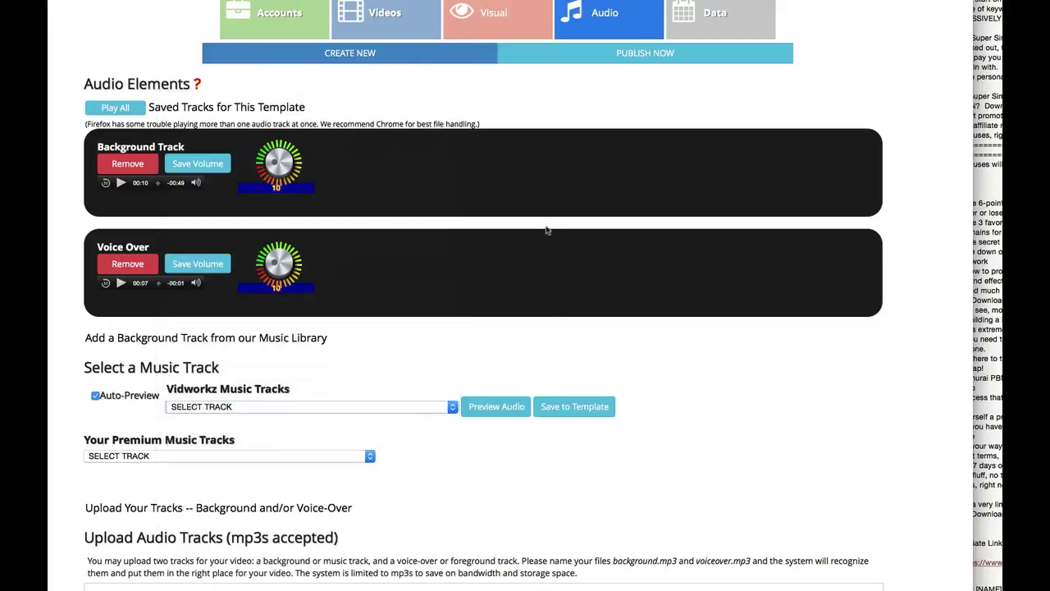